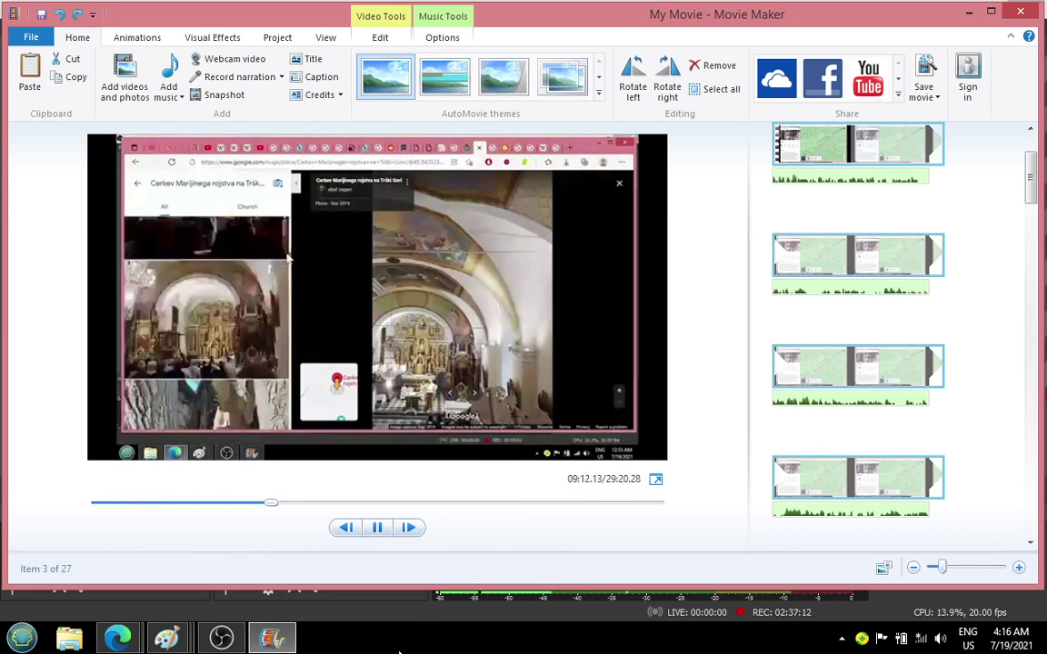
# Play the movie project in full-screen preview and return to the editing window
pyautogui.click(656, 479)
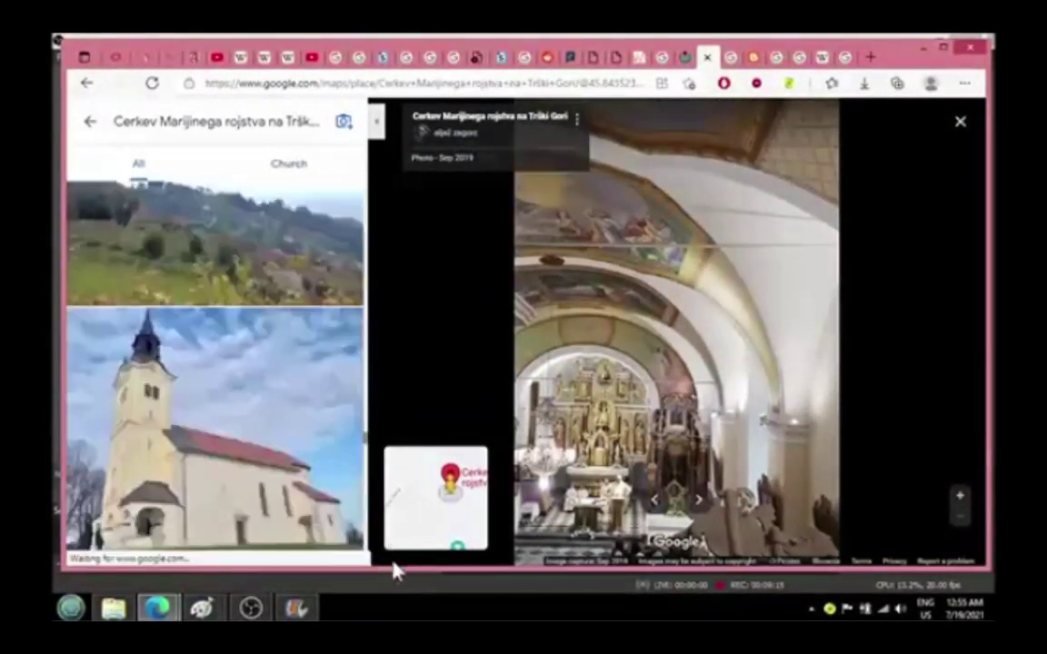
pyautogui.moveTo(504, 602)
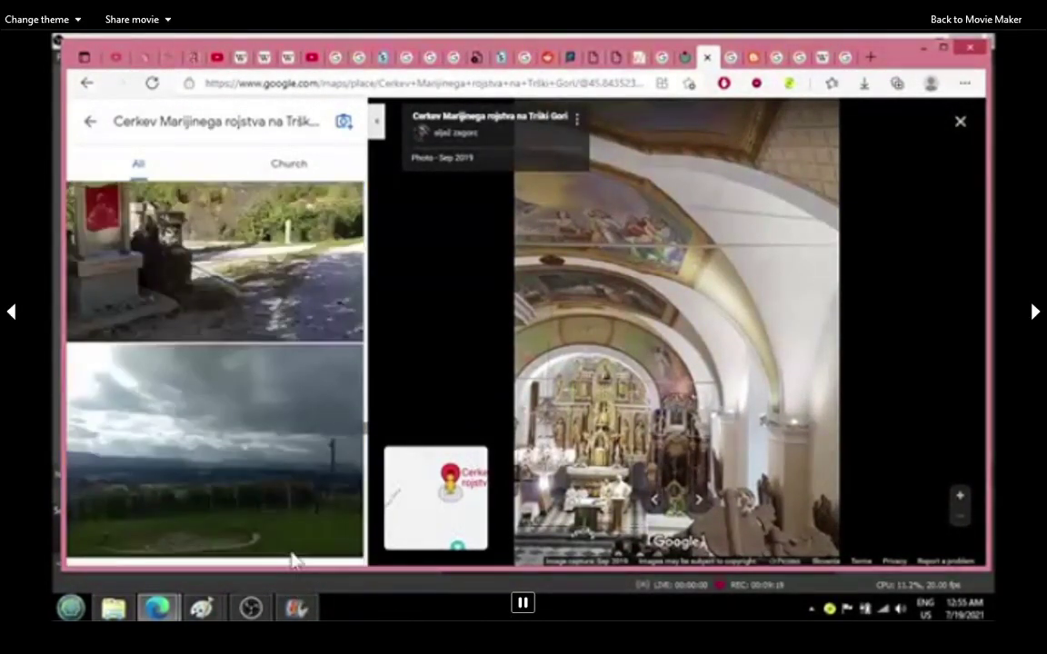
pyautogui.press('Escape')
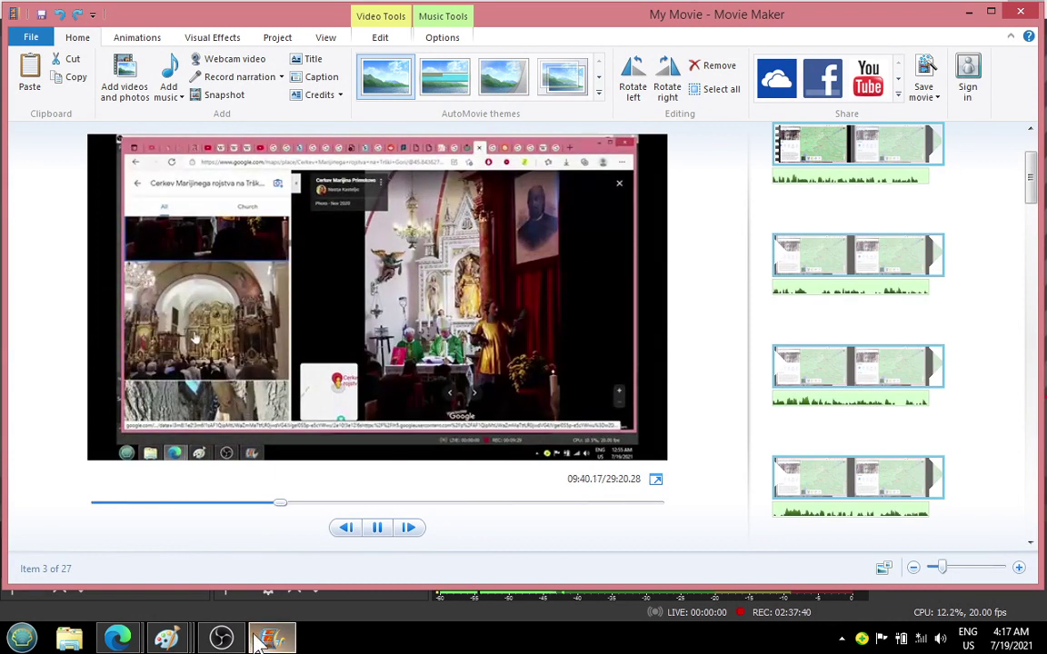
# Switch to OBS and raise the Desktop Audio volume to -0.3 dB, checking the Mic/Aux level in the mixer
pyautogui.click(225, 640)
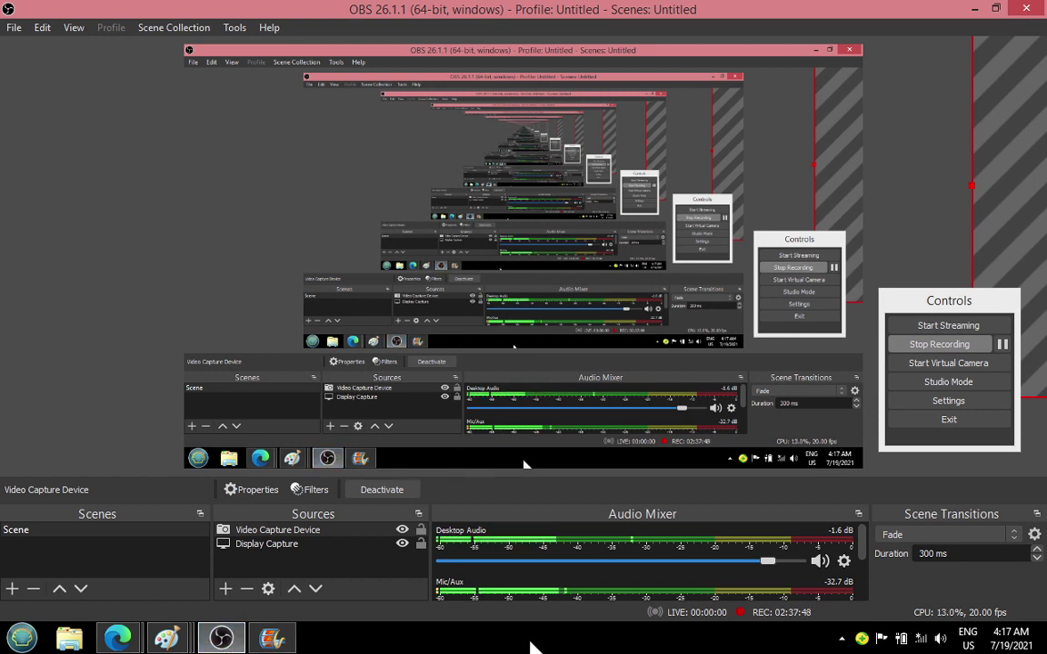
pyautogui.scroll(-1, 860, 556)
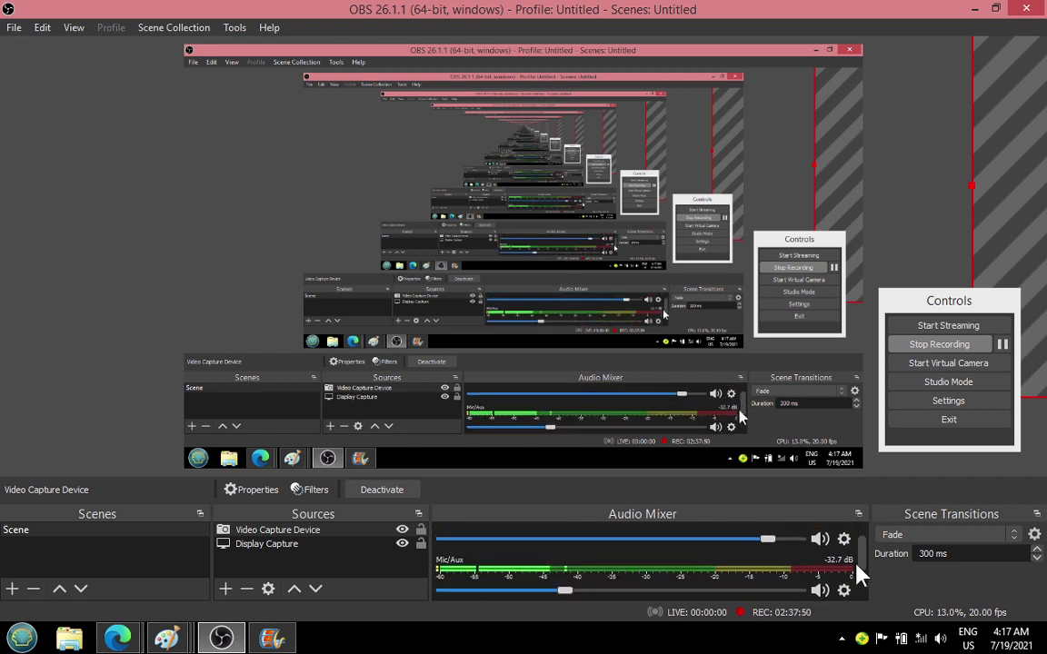
pyautogui.scroll(1, 858, 556)
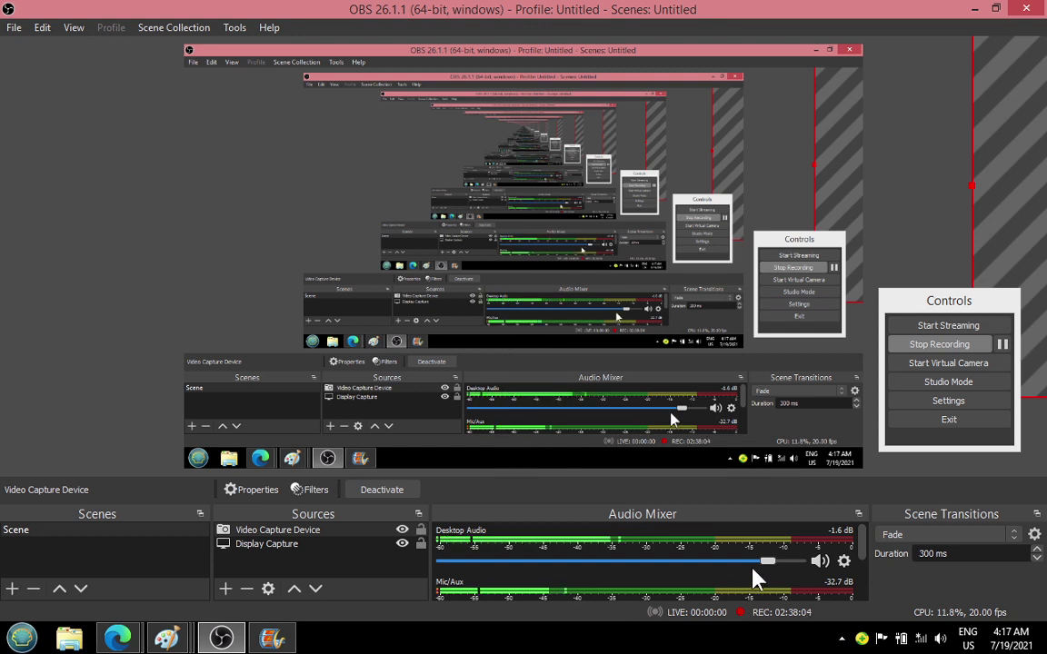
pyautogui.moveTo(769, 562); pyautogui.dragTo(792, 562)
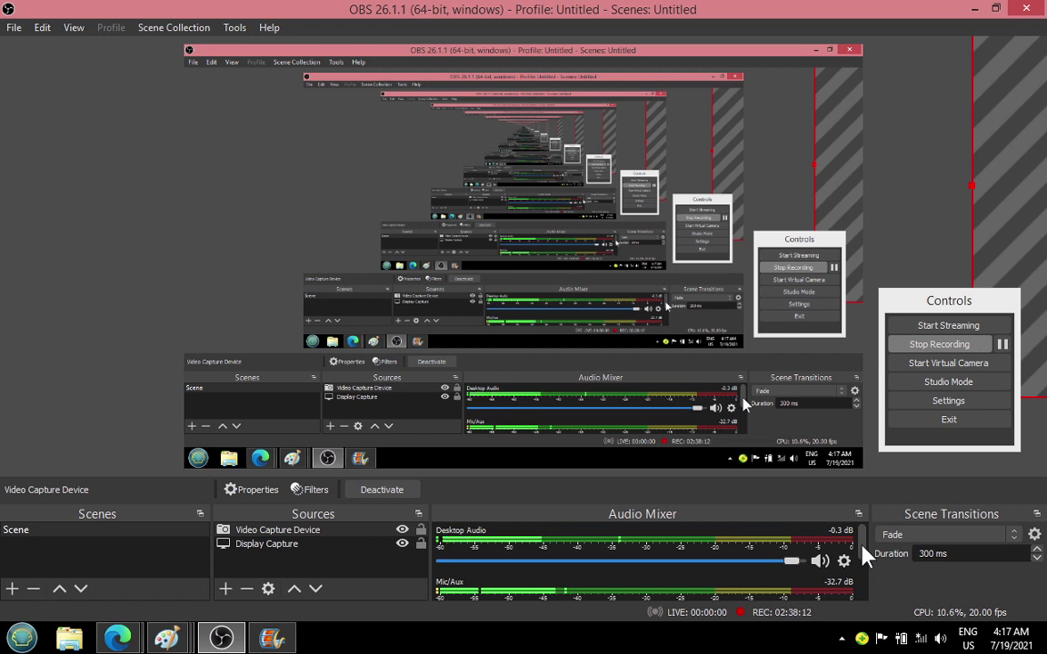
pyautogui.moveTo(861, 549); pyautogui.dragTo(860, 560)
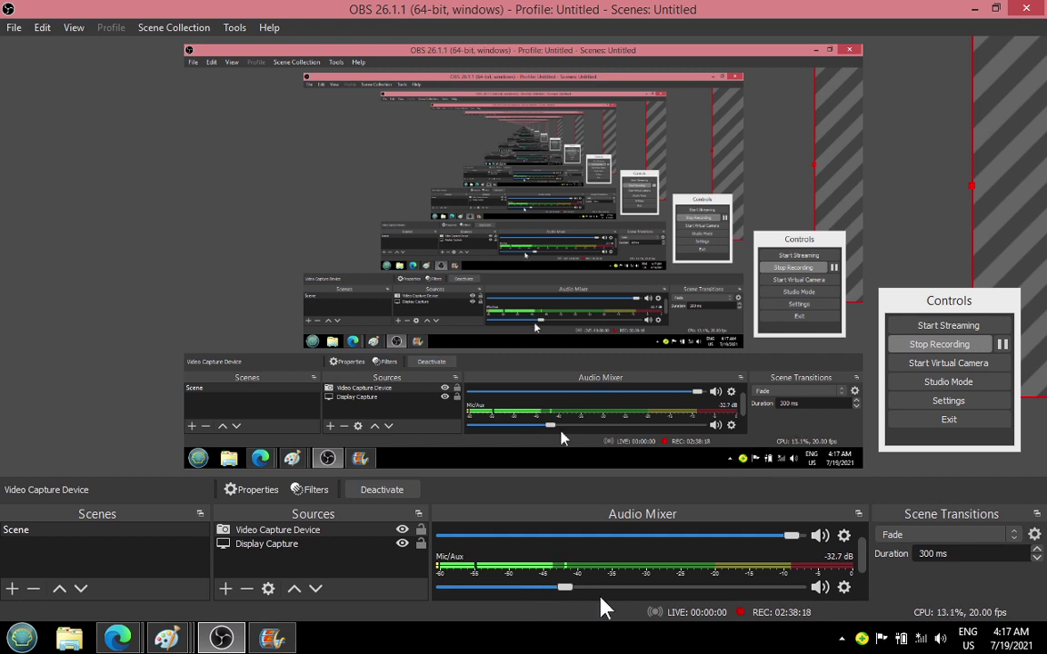
pyautogui.moveTo(862, 569); pyautogui.dragTo(861, 562)
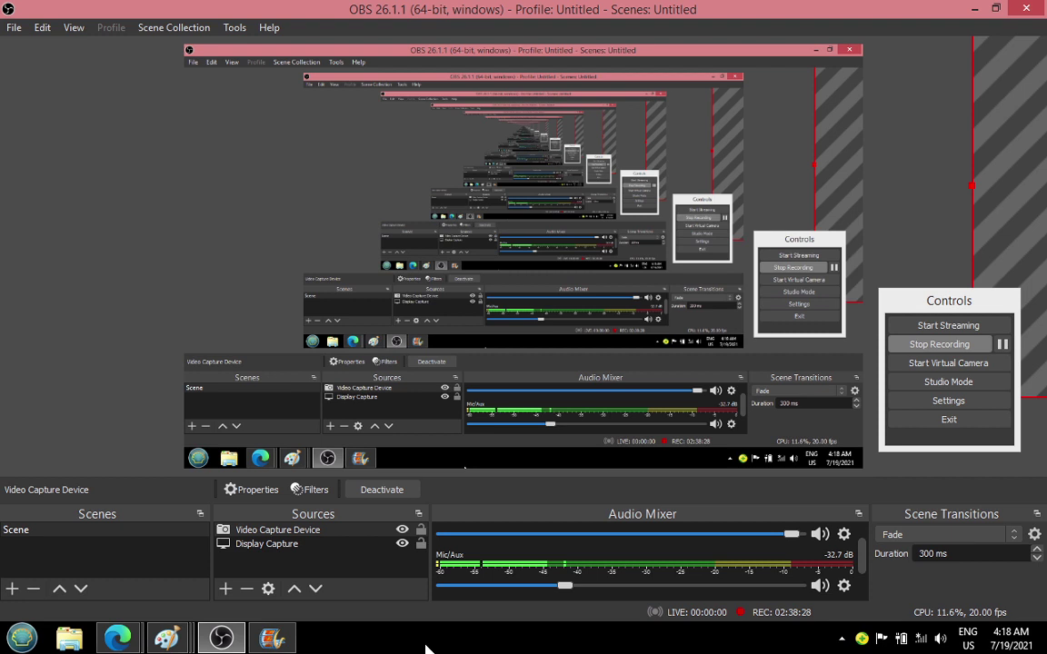
# Switch back to Movie Maker and play the movie project in full-screen preview
pyautogui.click(270, 639)
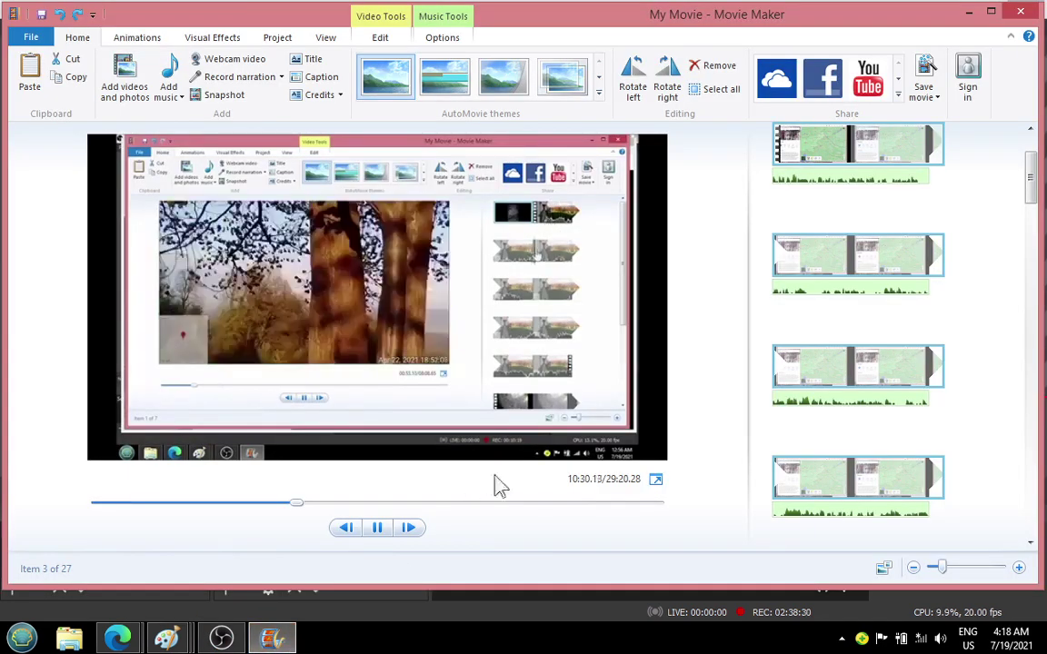
pyautogui.click(656, 481)
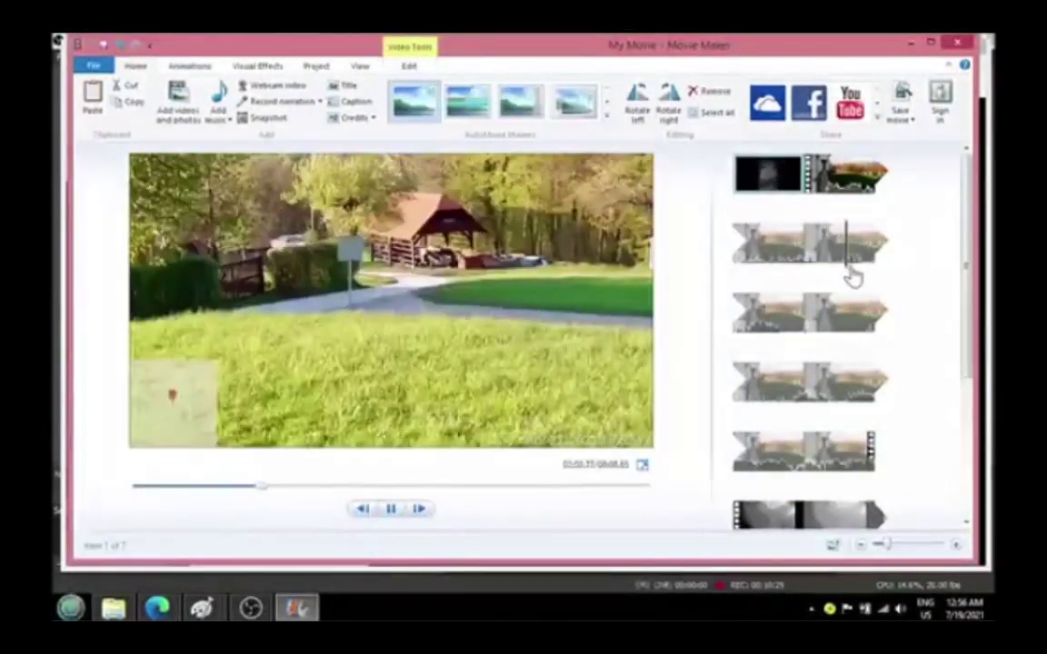
pyautogui.click(813, 309)
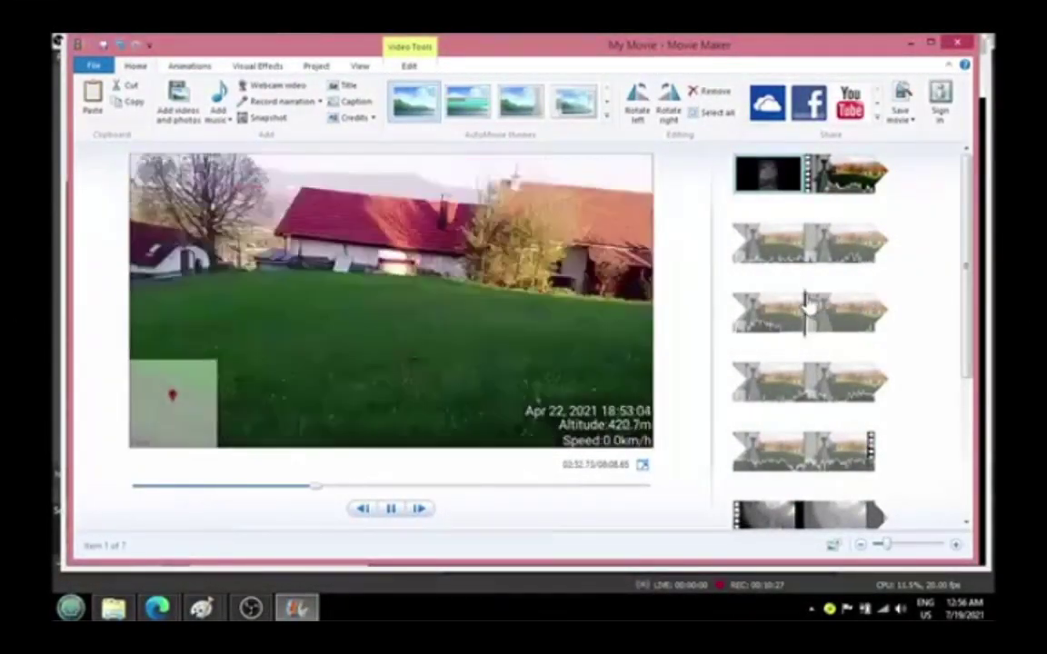
pyautogui.click(770, 311)
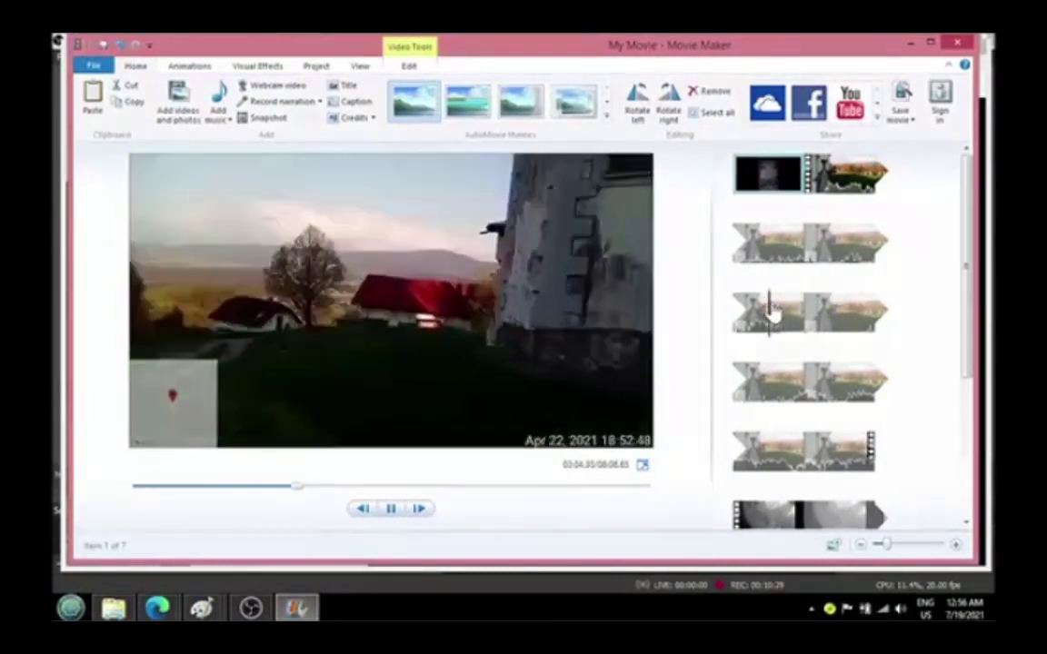
pyautogui.click(822, 381)
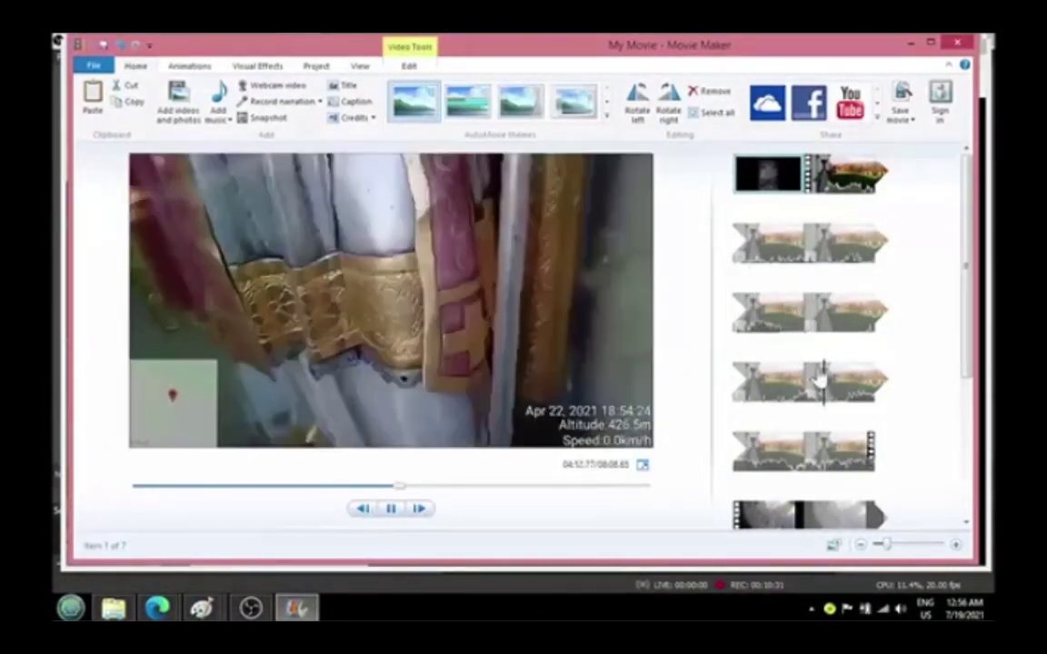
pyautogui.click(771, 313)
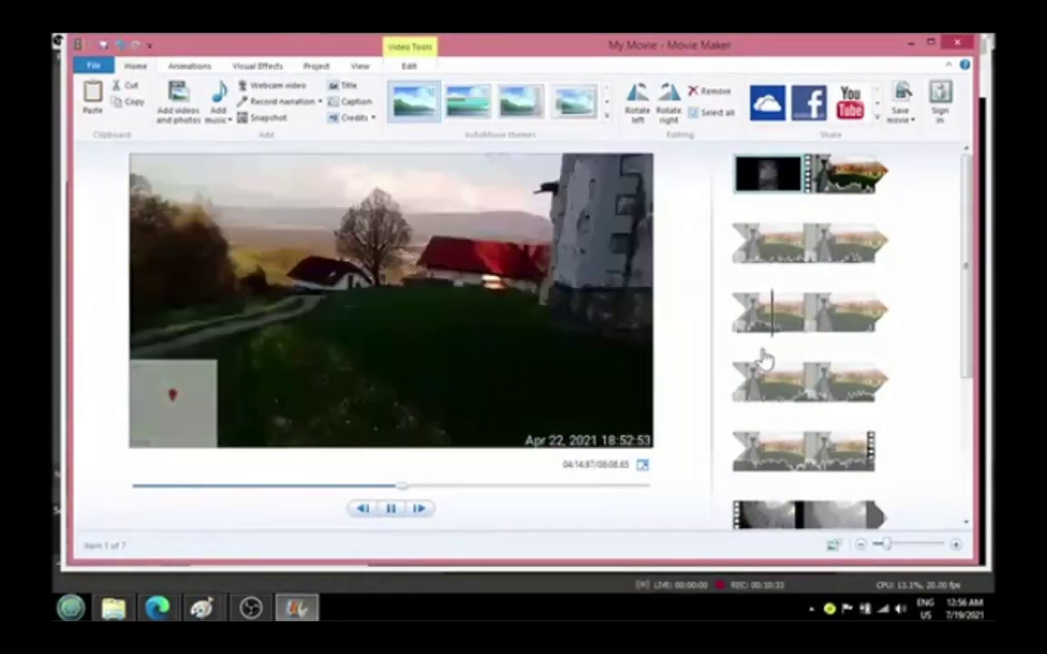
pyautogui.moveTo(763, 359); pyautogui.dragTo(778, 266)
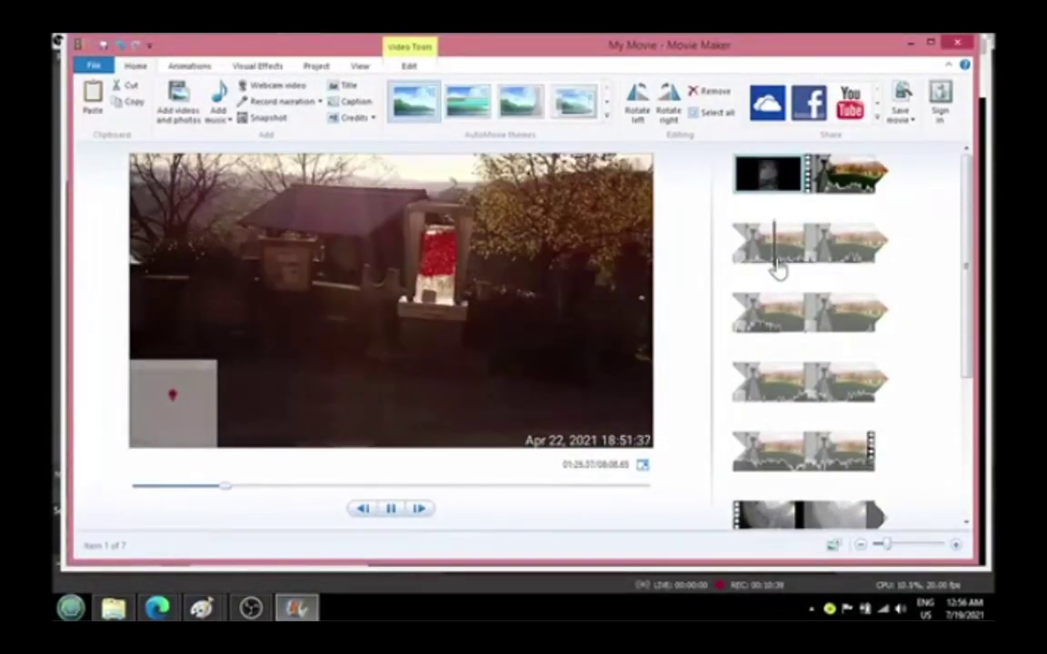
pyautogui.moveTo(778, 265)
pyautogui.mouseDown()
pyautogui.moveTo(760, 261)
pyautogui.moveTo(768, 266)
pyautogui.mouseUp()
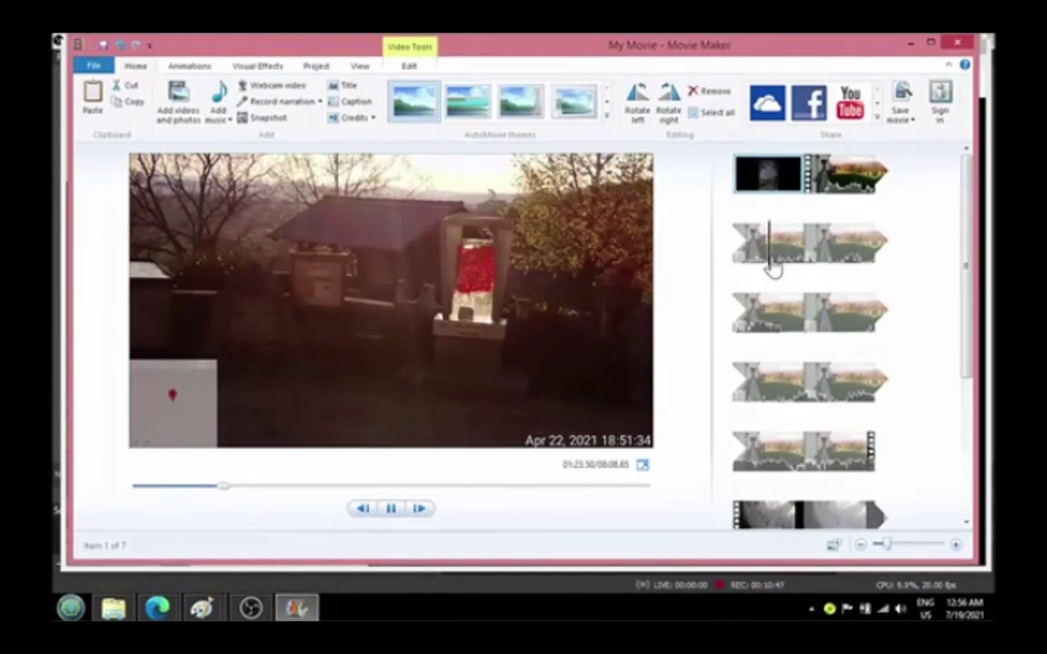
pyautogui.moveTo(772, 265); pyautogui.dragTo(822, 463)
pyautogui.scroll(-3, 794, 471)
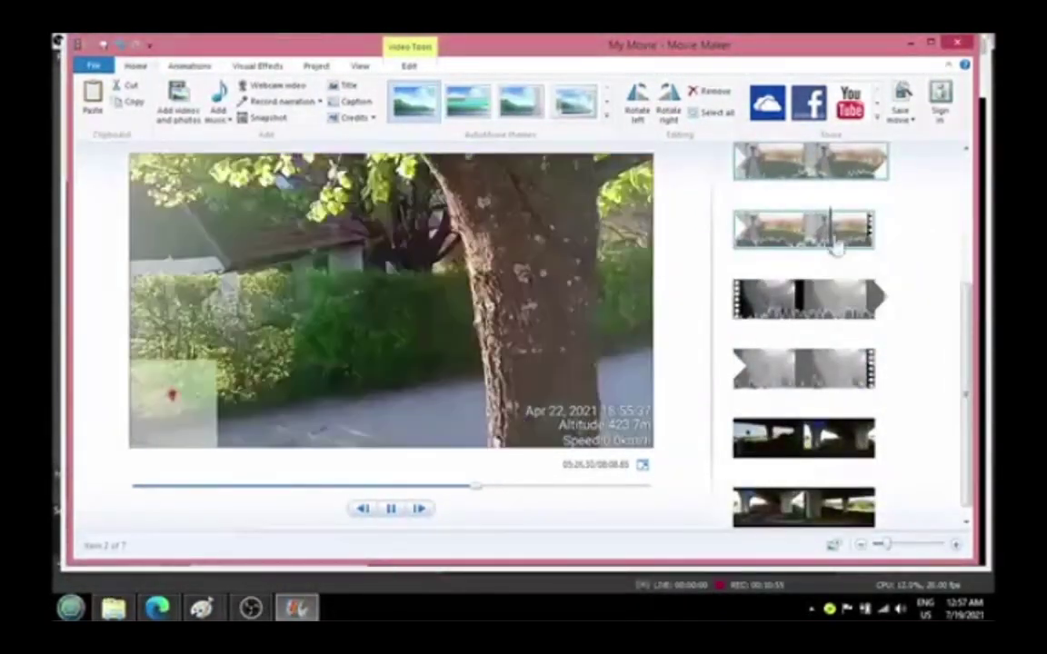
pyautogui.moveTo(822, 224); pyautogui.dragTo(808, 502)
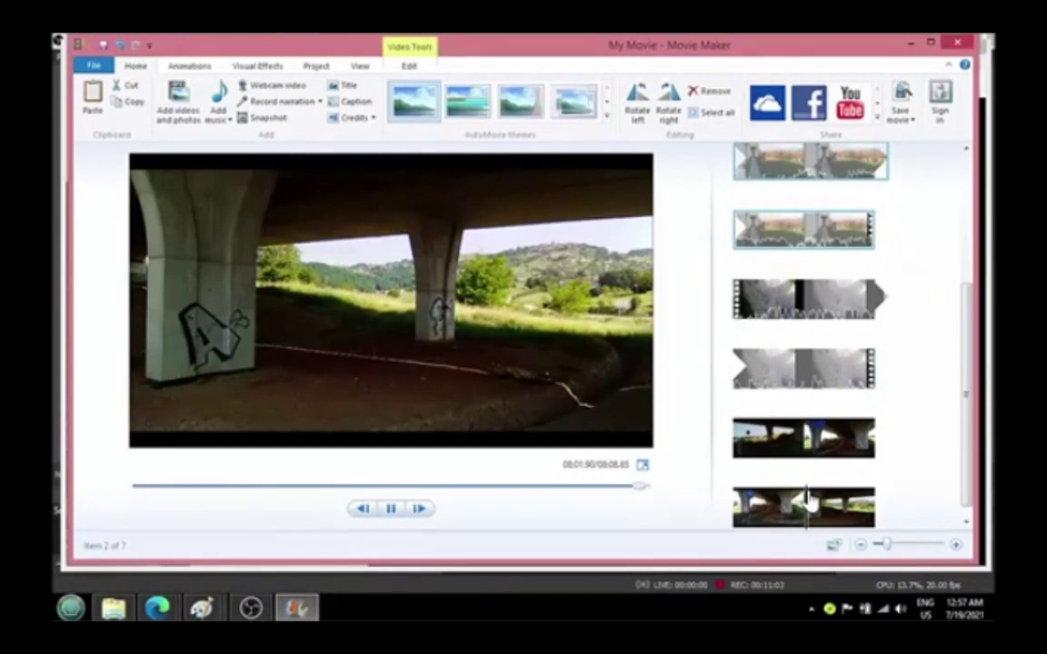
pyautogui.click(808, 501)
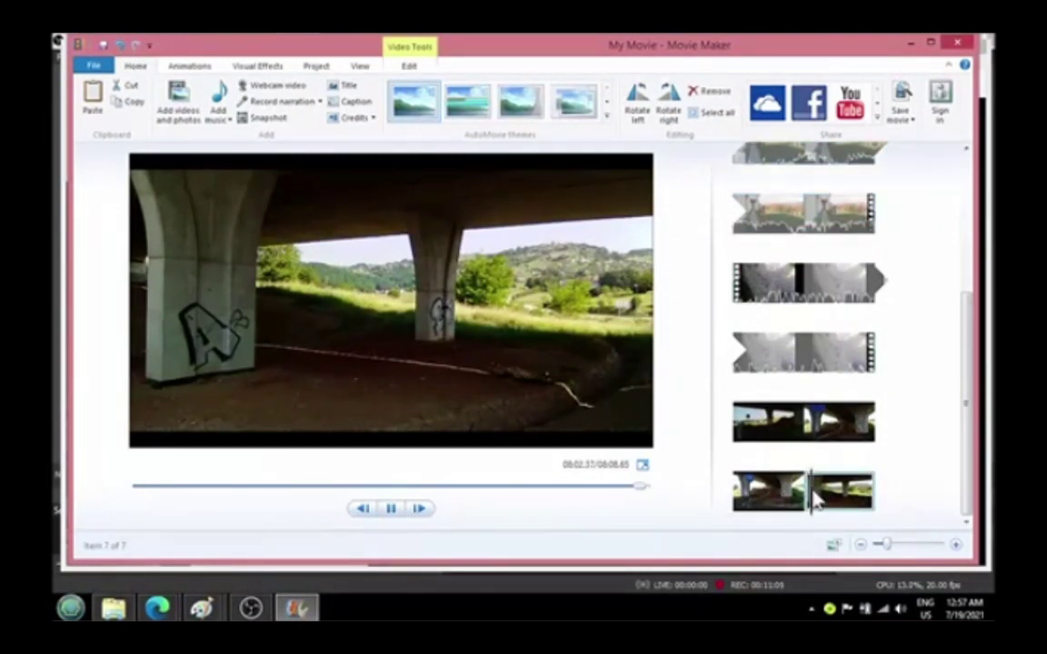
pyautogui.click(390, 511)
pyautogui.click(349, 101)
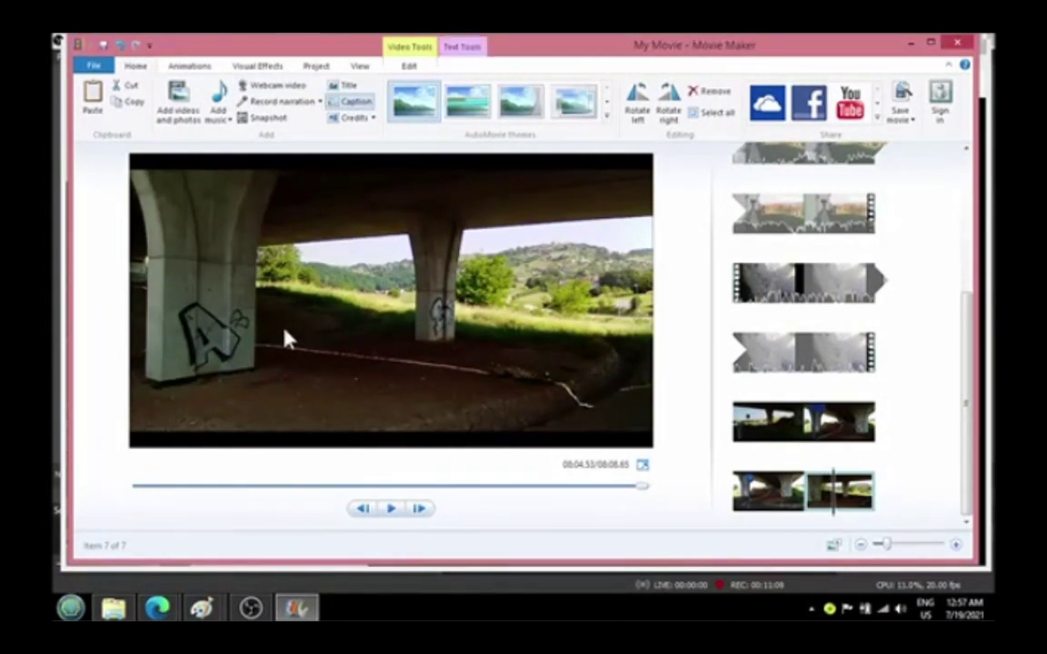
pyautogui.write('aVSEC')
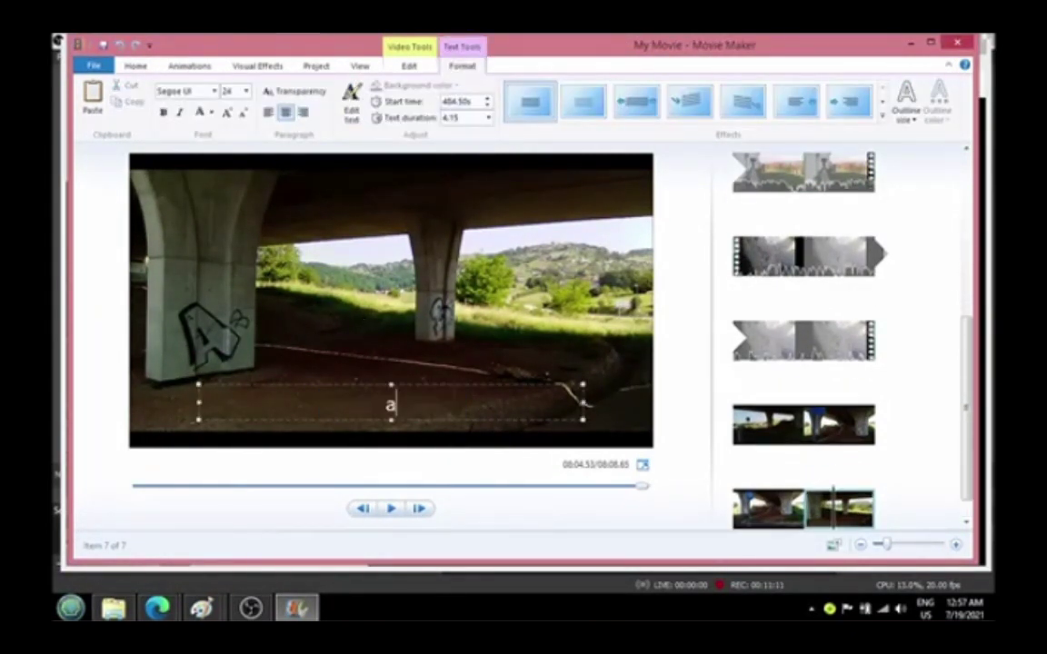
pyautogui.press('BackSpace')
pyautogui.press('BackSpace')
pyautogui.press('BackSpace')
pyautogui.write('sec')
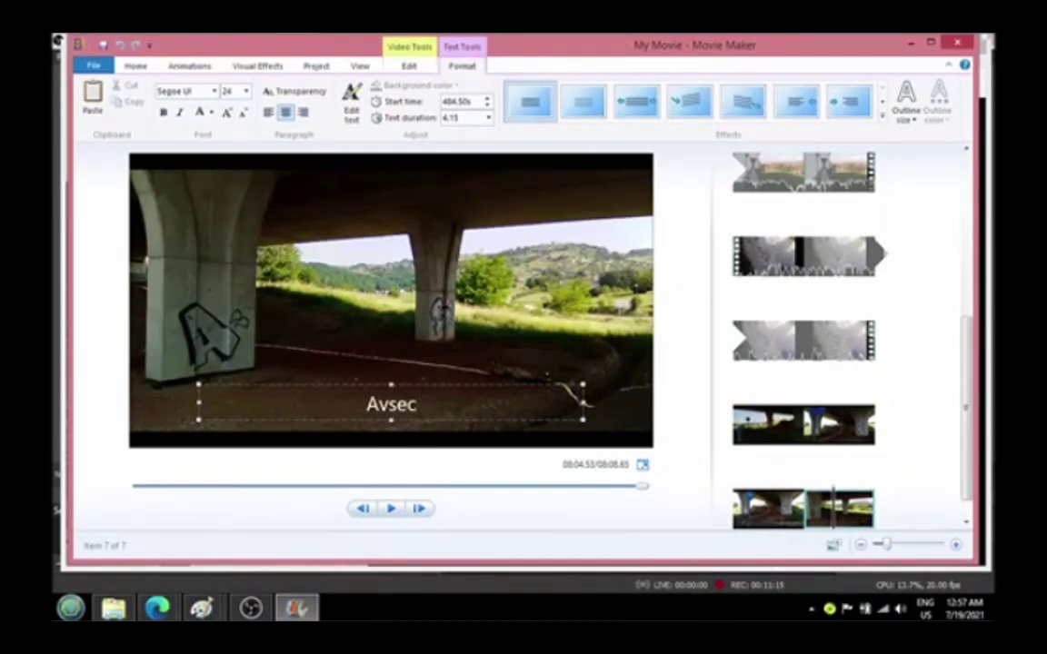
pyautogui.moveTo(334, 391); pyautogui.dragTo(172, 262)
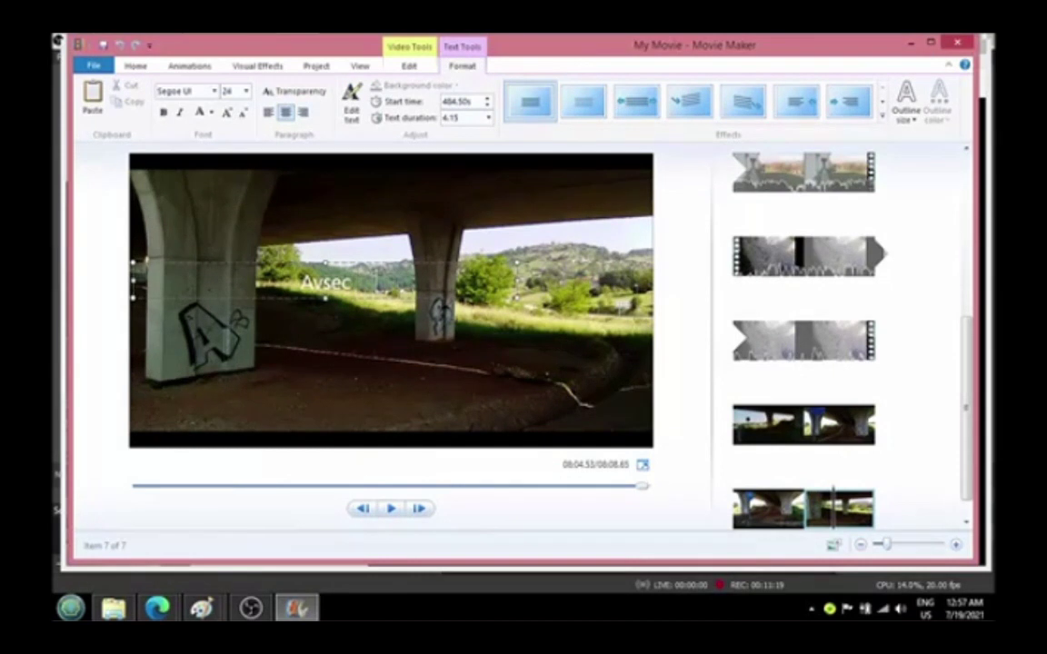
pyautogui.hotkey('alt', 'Tab')
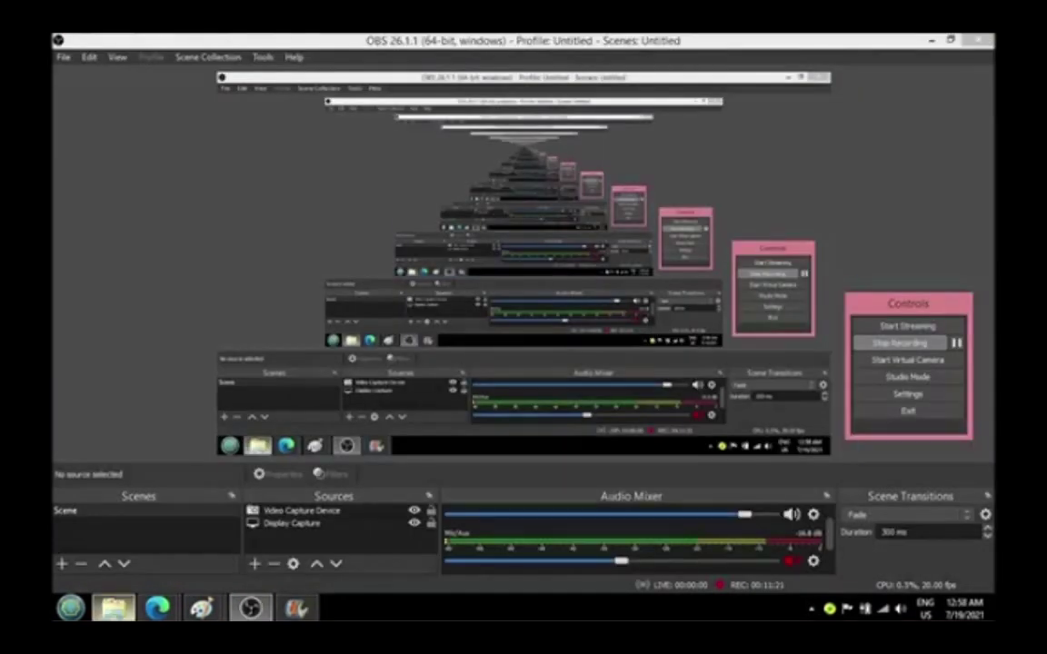
pyautogui.hotkey('alt', 'Tab')
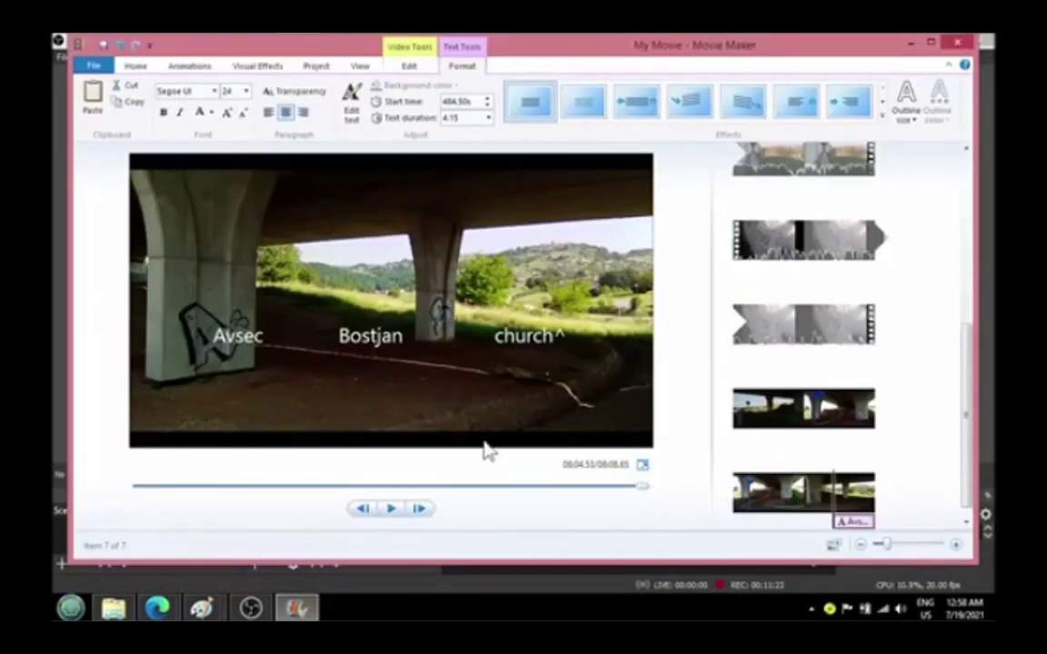
pyautogui.click(416, 351)
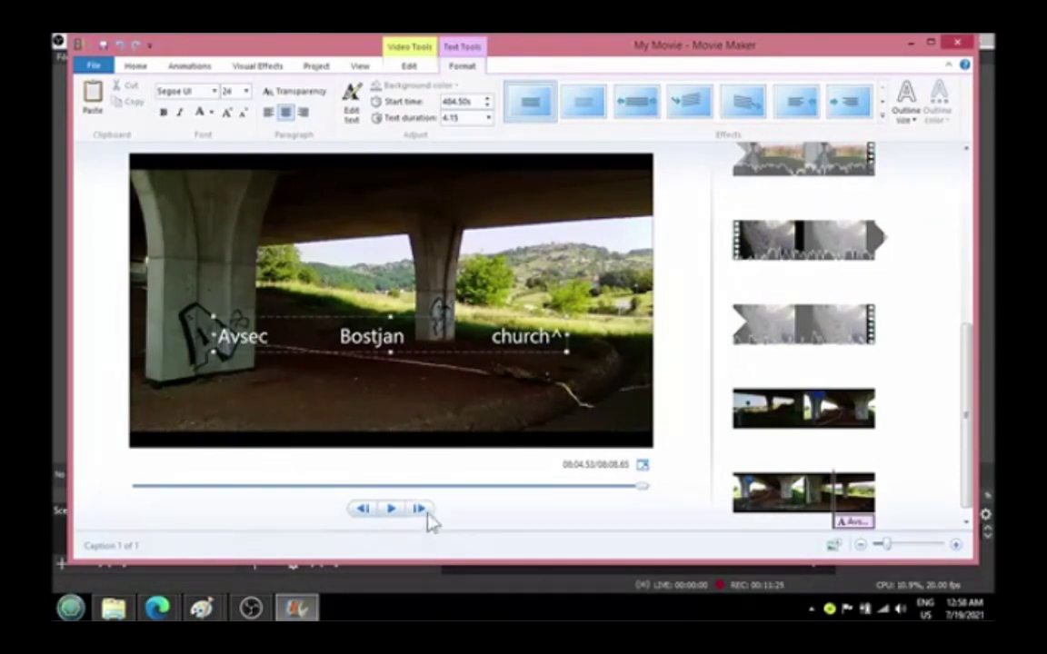
pyautogui.moveTo(457, 316); pyautogui.dragTo(457, 328)
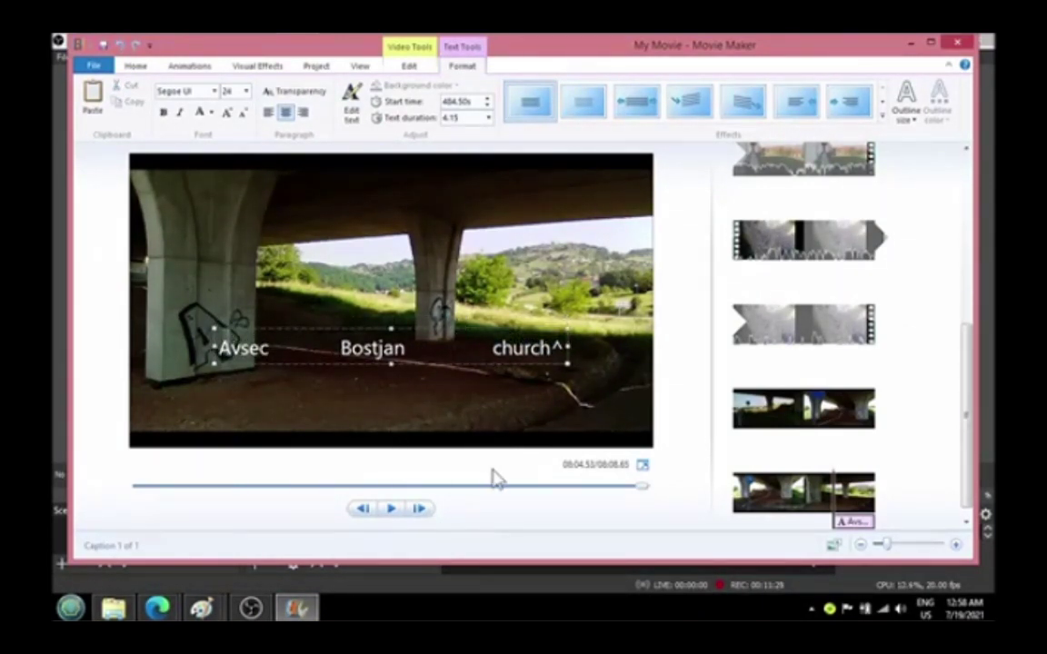
pyautogui.click(251, 606)
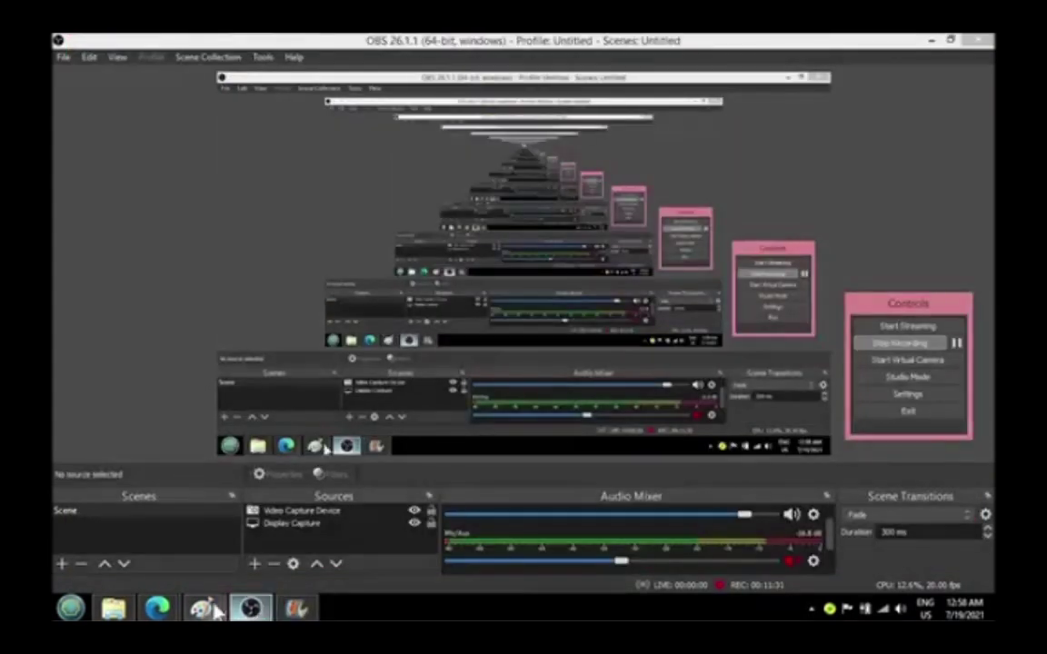
pyautogui.moveTo(157, 608)
pyautogui.click(273, 504)
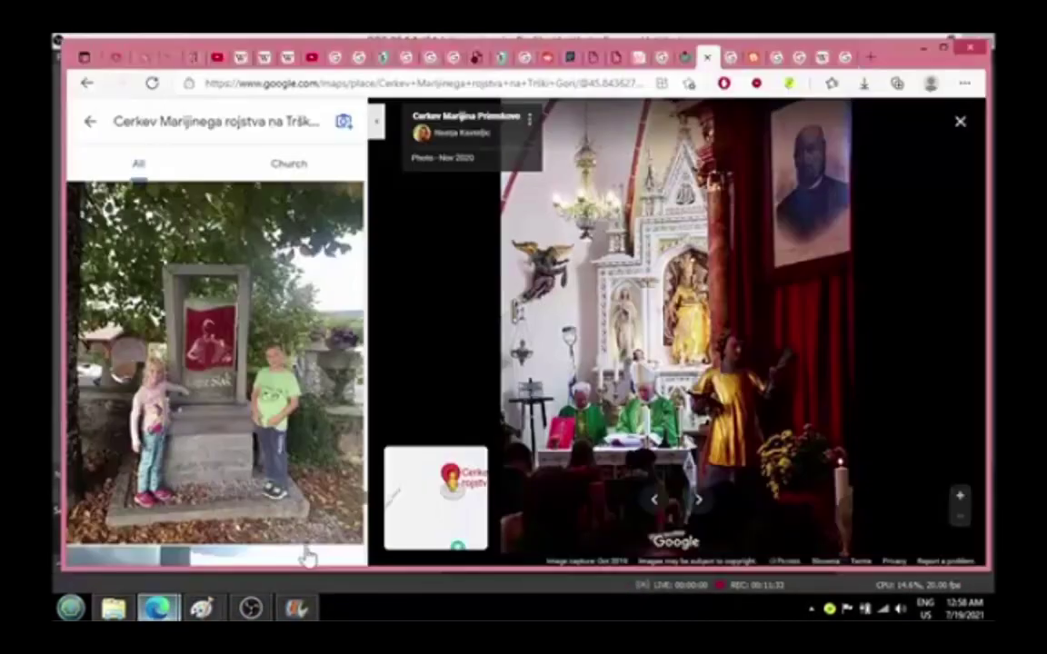
pyautogui.scroll(-1, 244, 381)
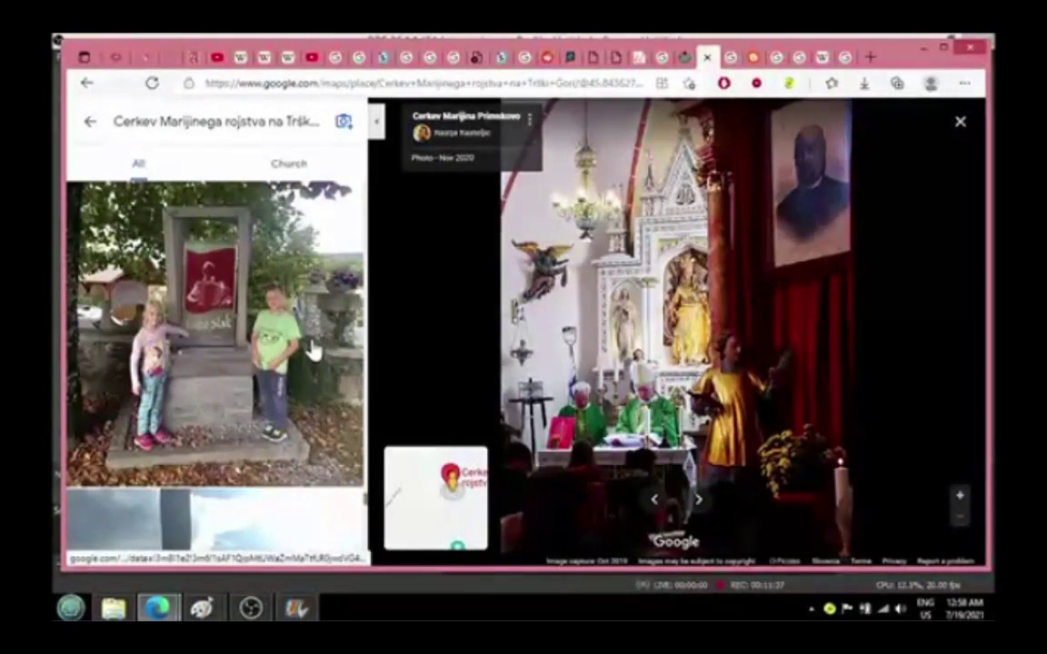
pyautogui.moveTo(204, 607)
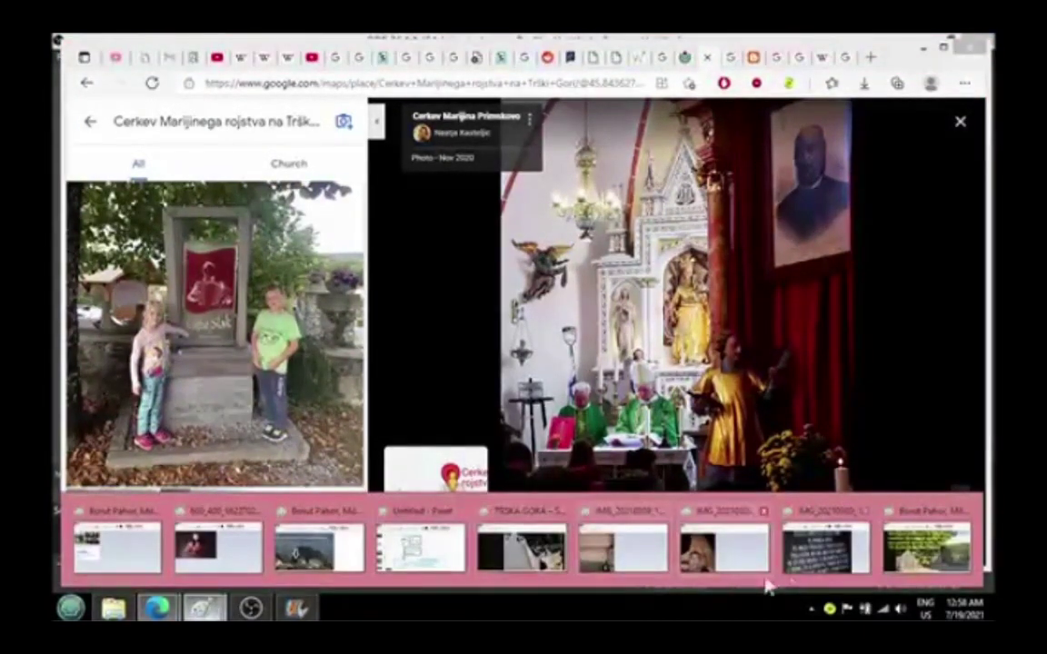
pyautogui.click(835, 504)
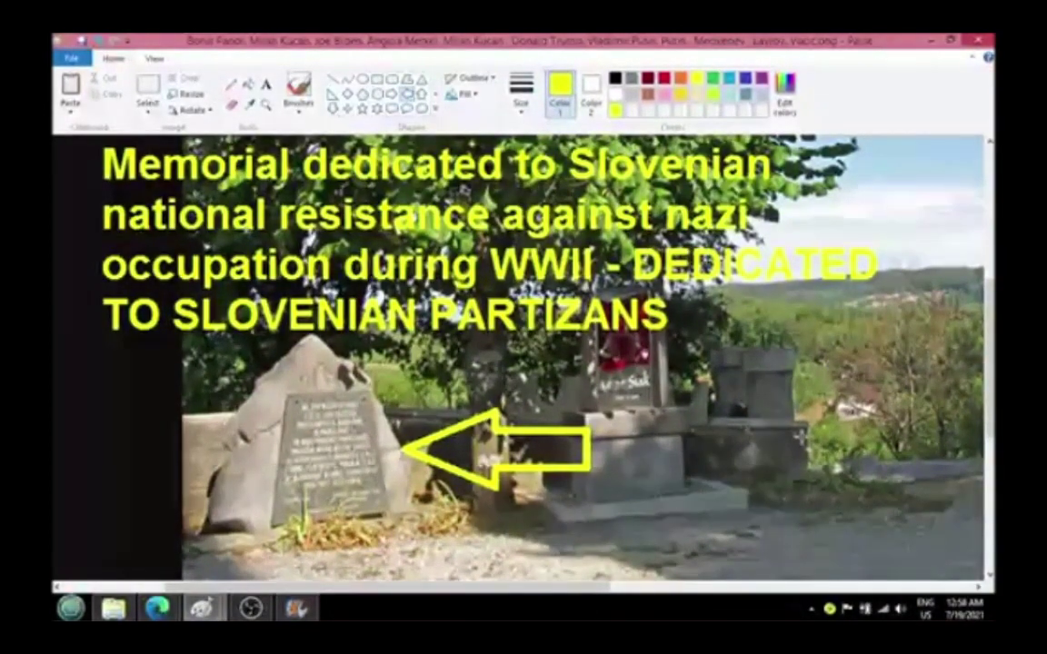
pyautogui.hotkey('ctrl', 'v')
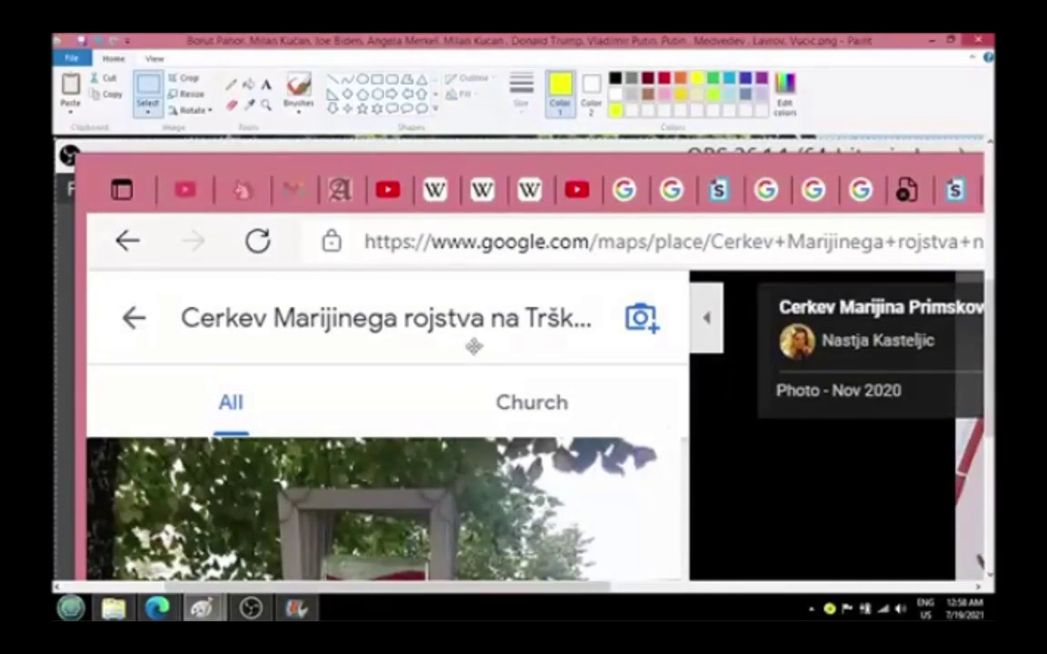
pyautogui.click(154, 59)
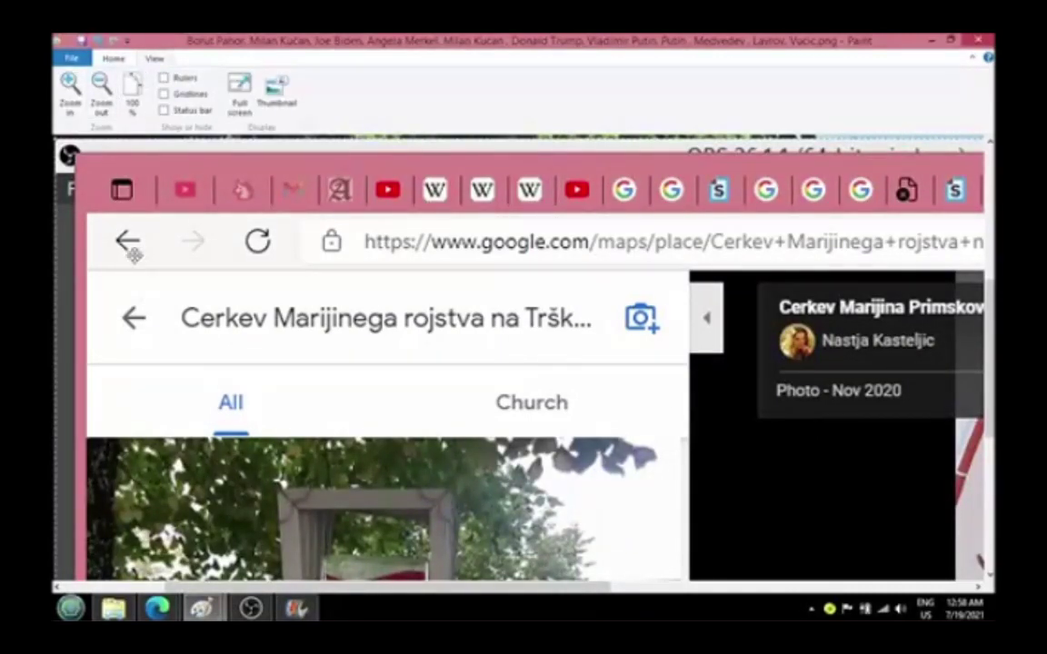
# Draw a yellow rounded rectangle around the two priests at the altar in the church photo
pyautogui.click(101, 87)
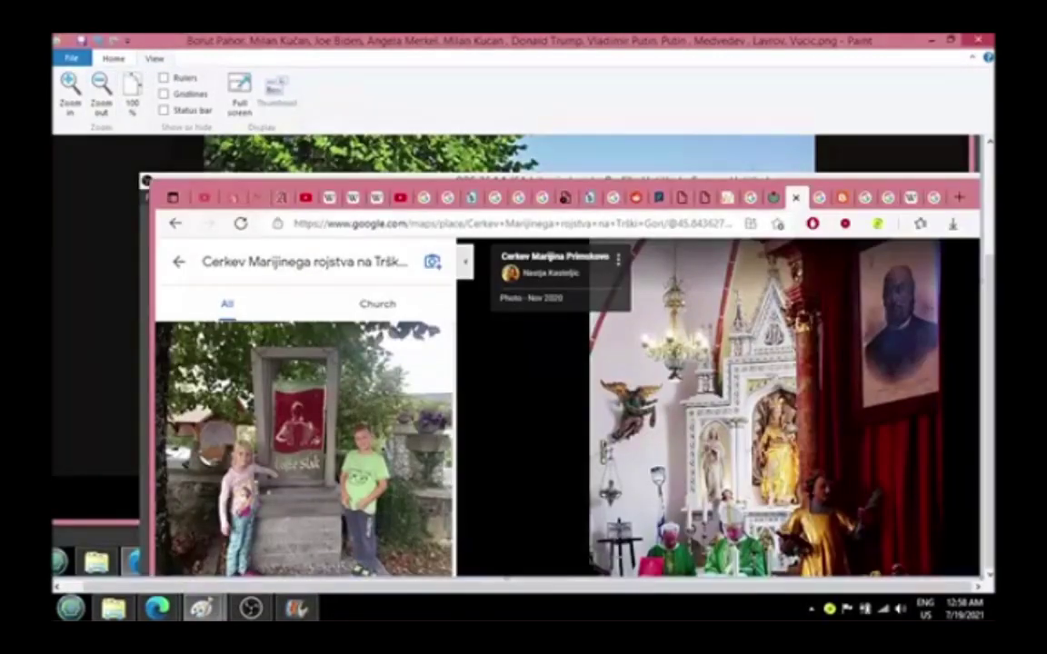
pyautogui.moveTo(143, 180); pyautogui.dragTo(60, 146)
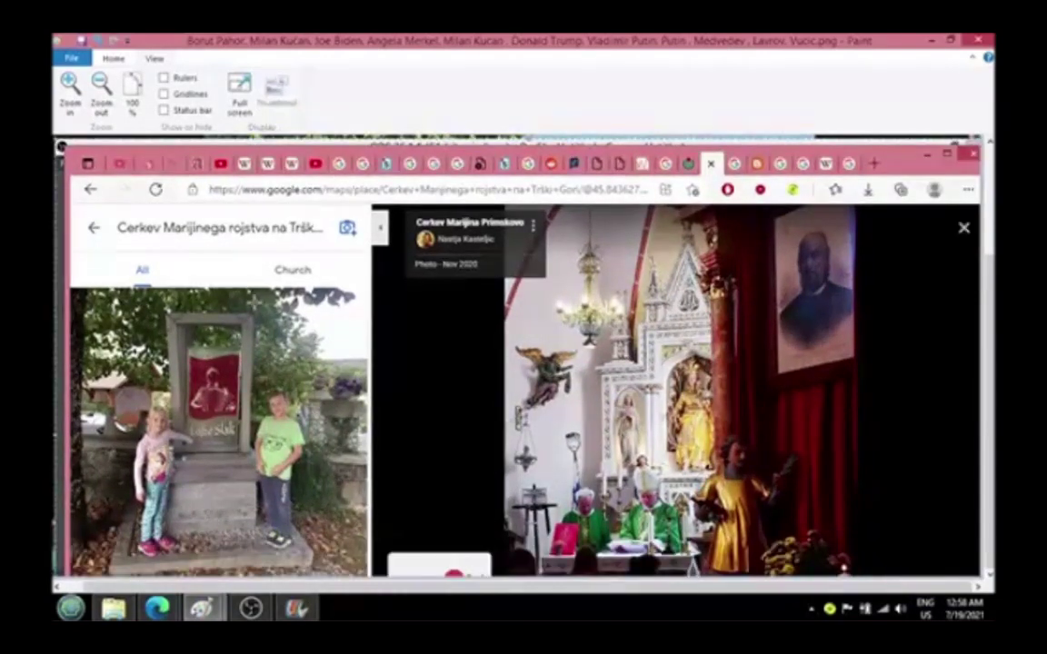
pyautogui.click(70, 83)
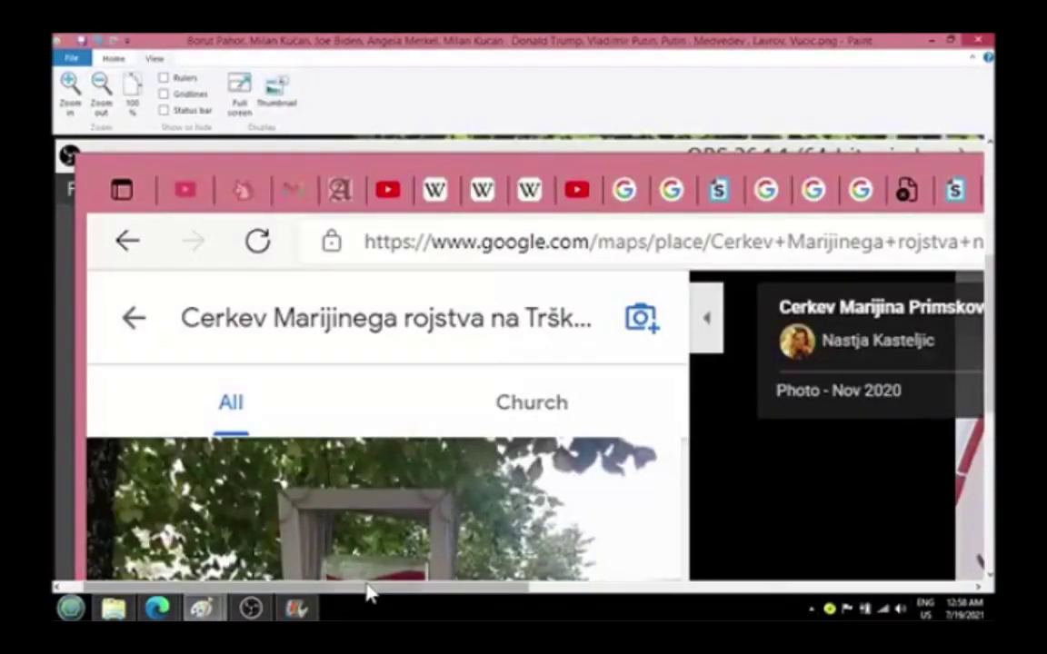
pyautogui.moveTo(367, 590); pyautogui.dragTo(692, 614)
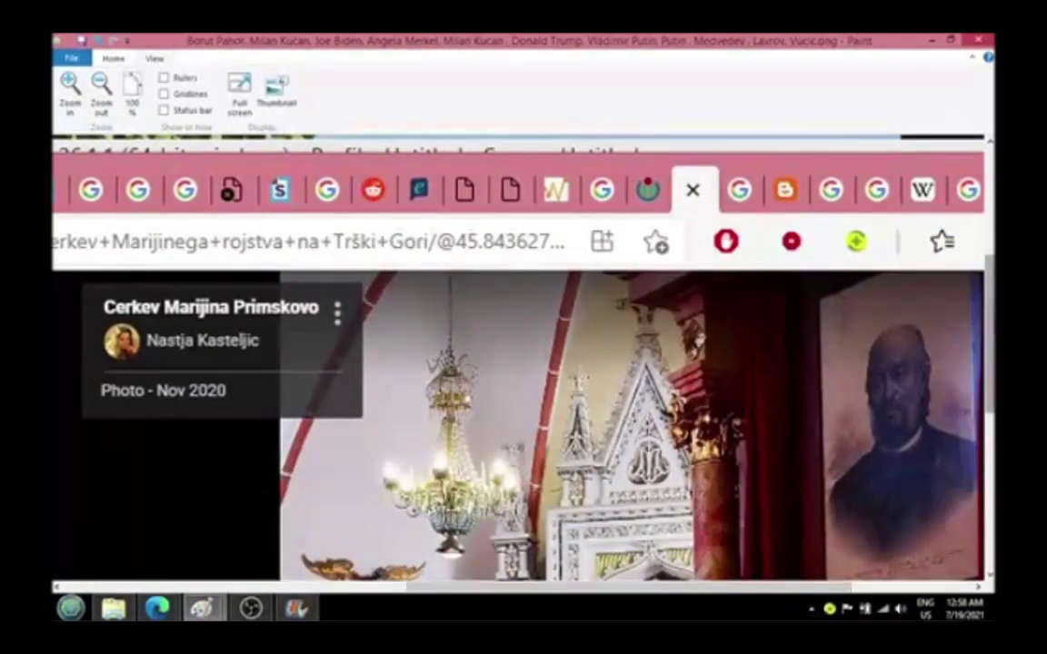
pyautogui.moveTo(990, 311); pyautogui.dragTo(991, 464)
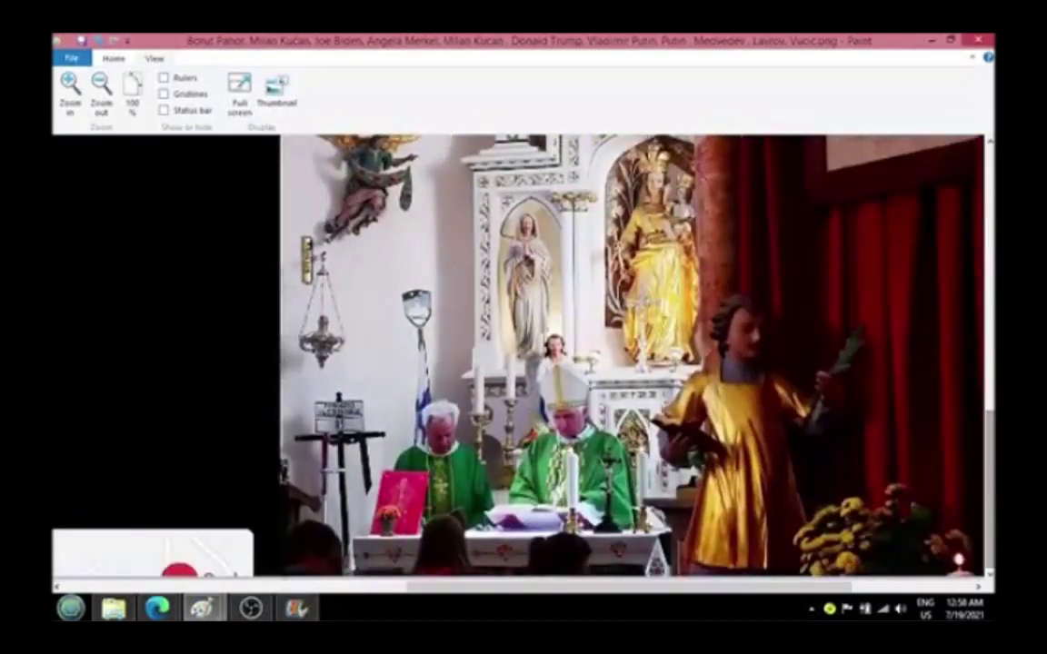
pyautogui.click(70, 84)
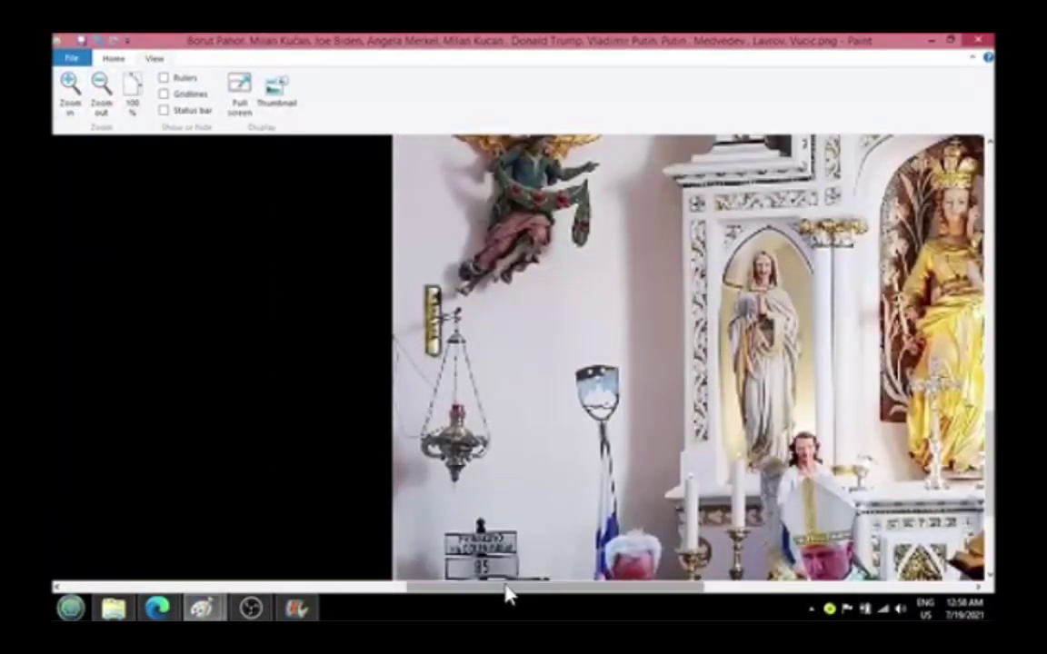
pyautogui.moveTo(502, 586)
pyautogui.mouseDown()
pyautogui.moveTo(600, 608)
pyautogui.moveTo(577, 593)
pyautogui.moveTo(483, 593)
pyautogui.mouseUp()
pyautogui.scroll(-5, 582, 467)
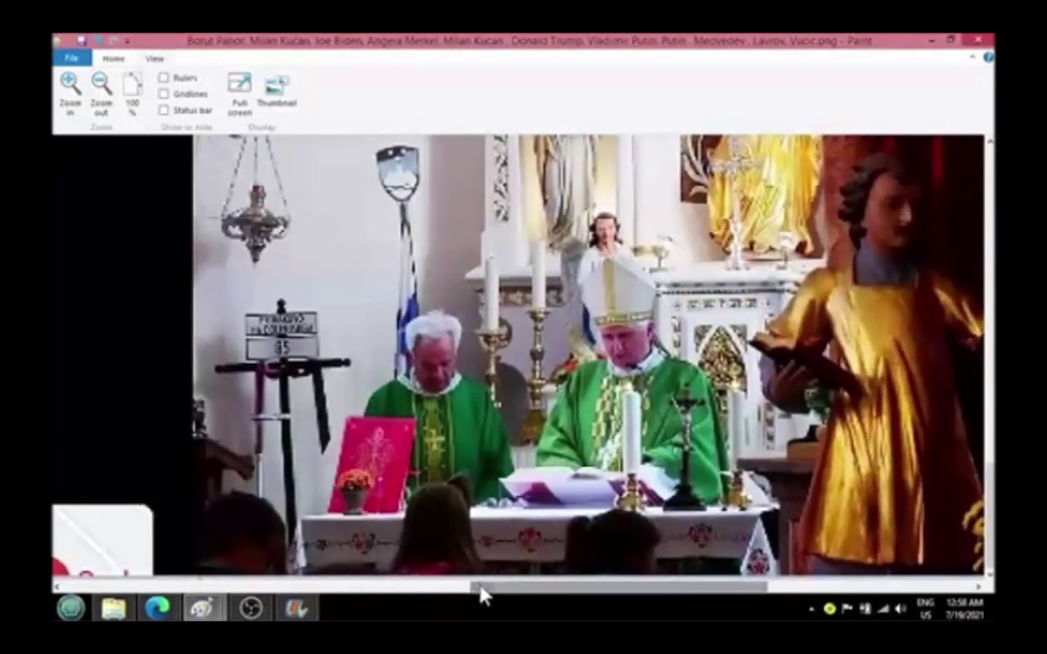
pyautogui.click(113, 58)
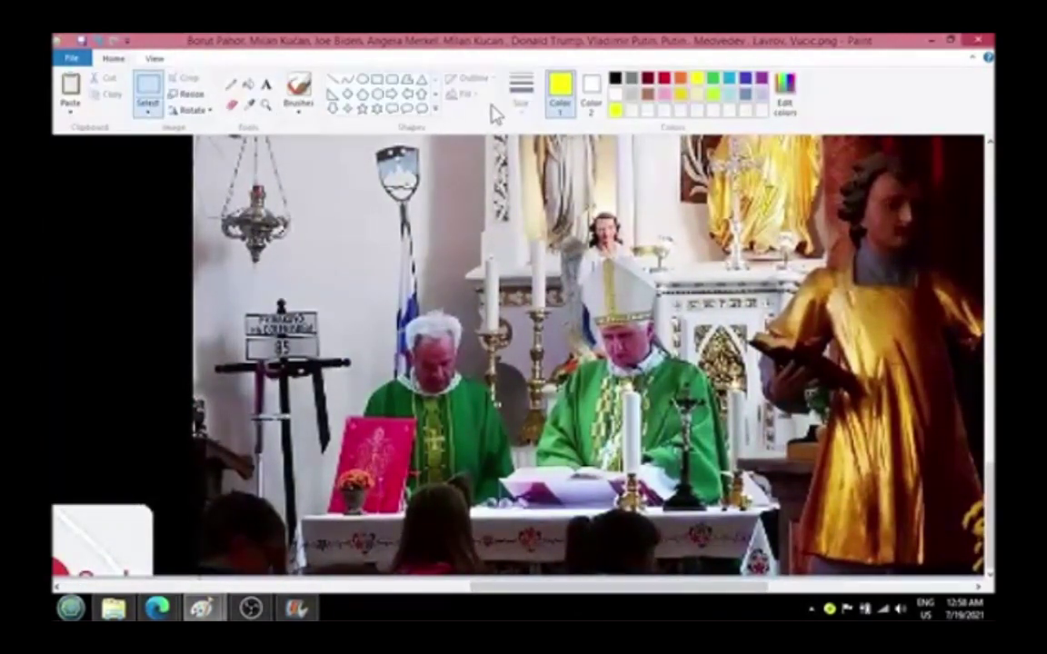
pyautogui.click(392, 80)
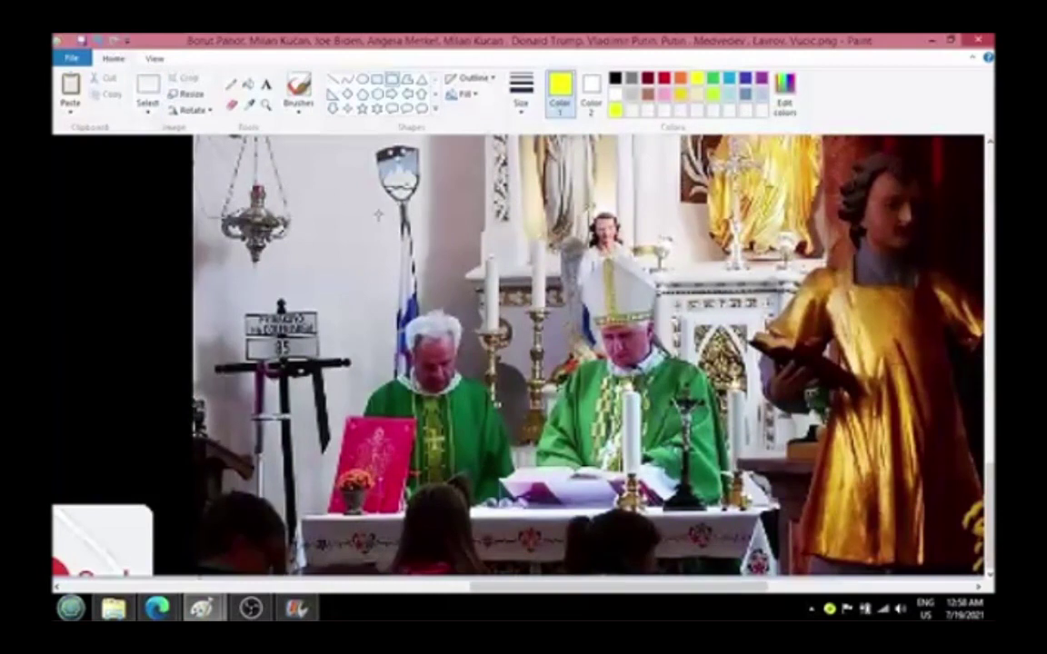
pyautogui.moveTo(316, 189); pyautogui.dragTo(761, 495)
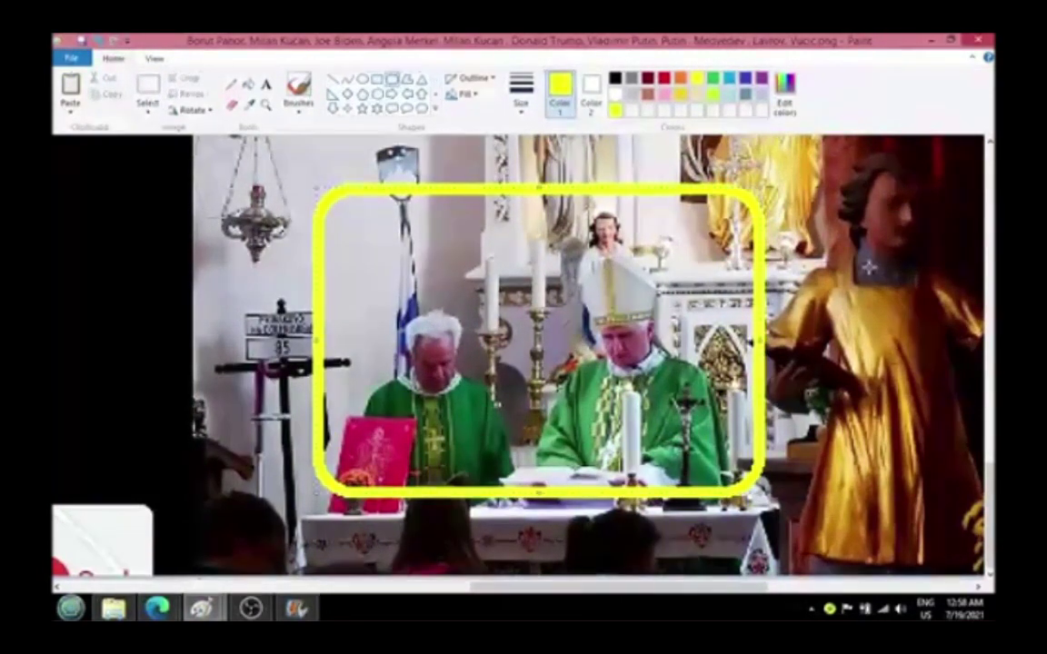
# Switch to OBS to check the recording, and bring up the church's Google Maps photos in Edge
pyautogui.moveTo(251, 607)
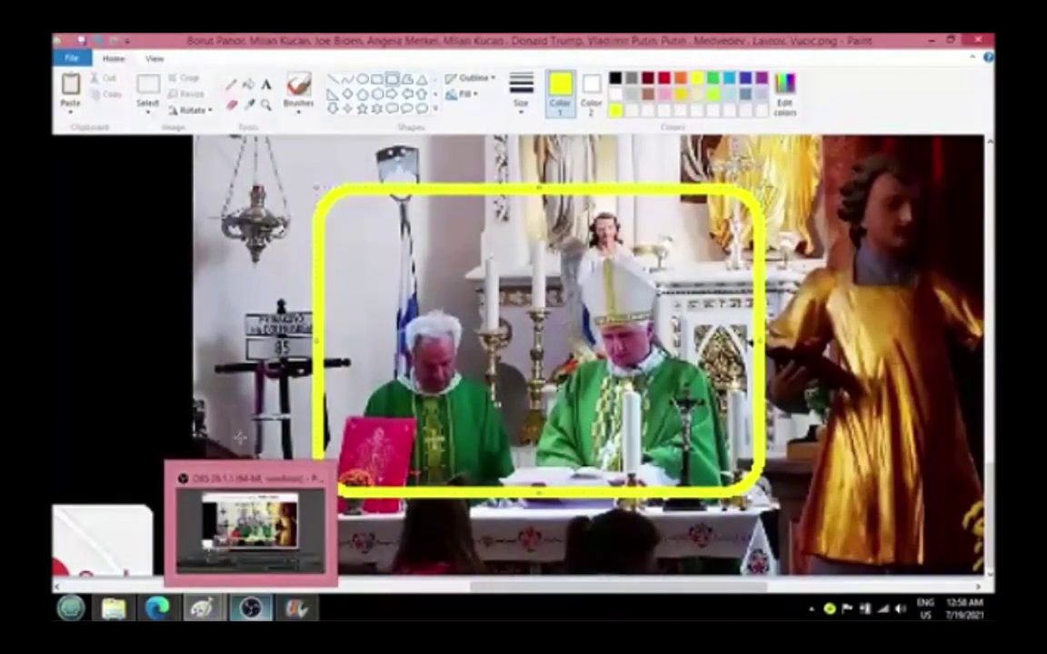
pyautogui.click(251, 607)
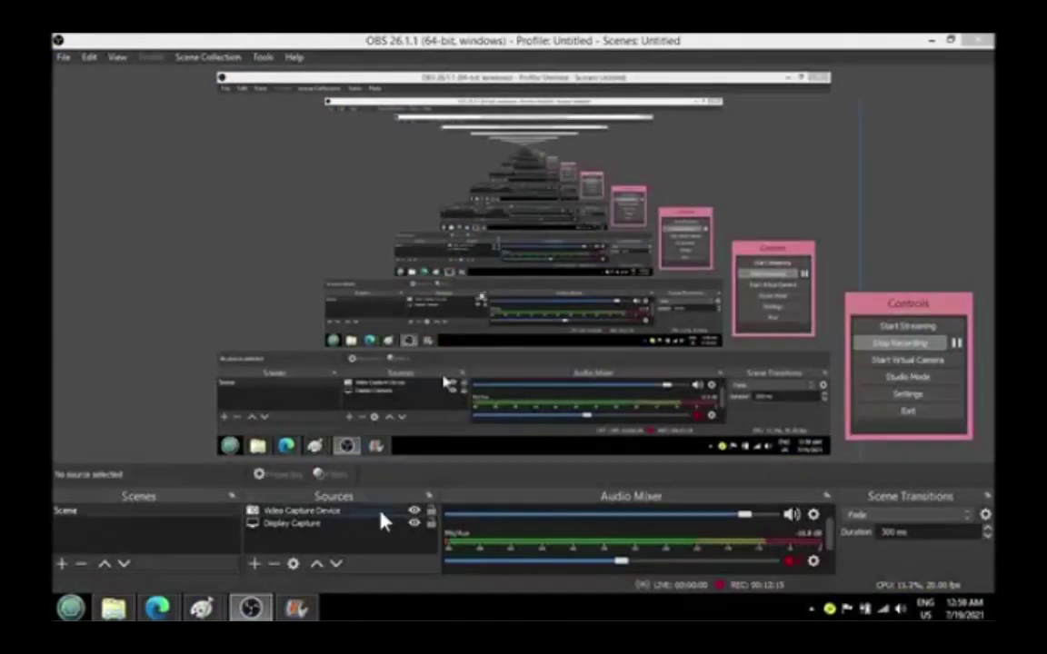
pyautogui.moveTo(156, 606)
pyautogui.click(307, 532)
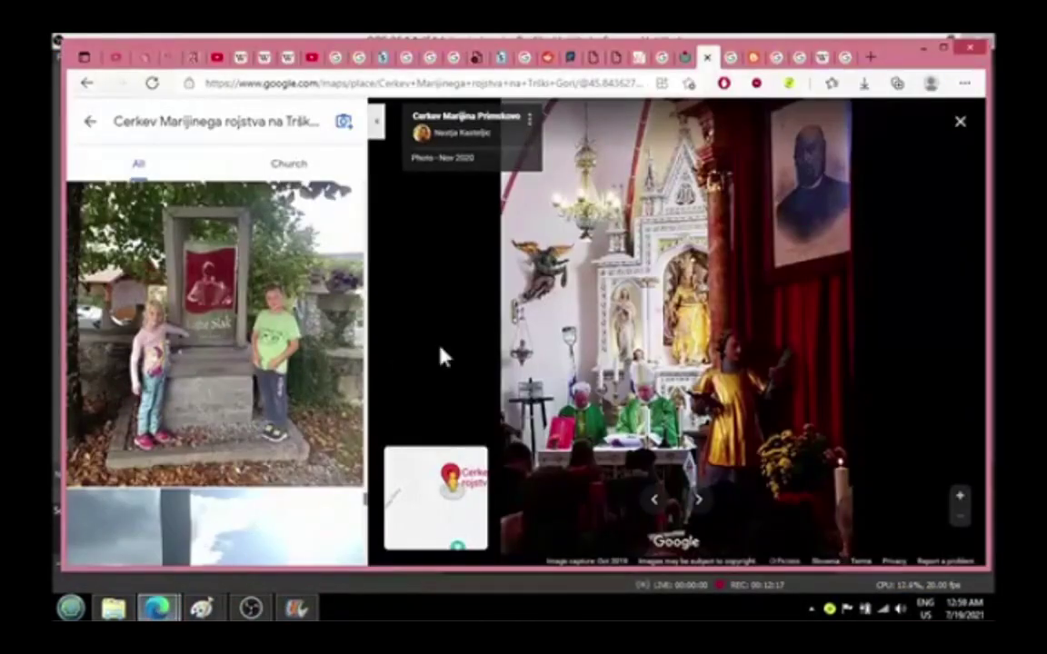
# Browse the church's photo gallery, opening the photo of the round roadside sign and the photo of the statue niche
pyautogui.scroll(-2, 262, 400)
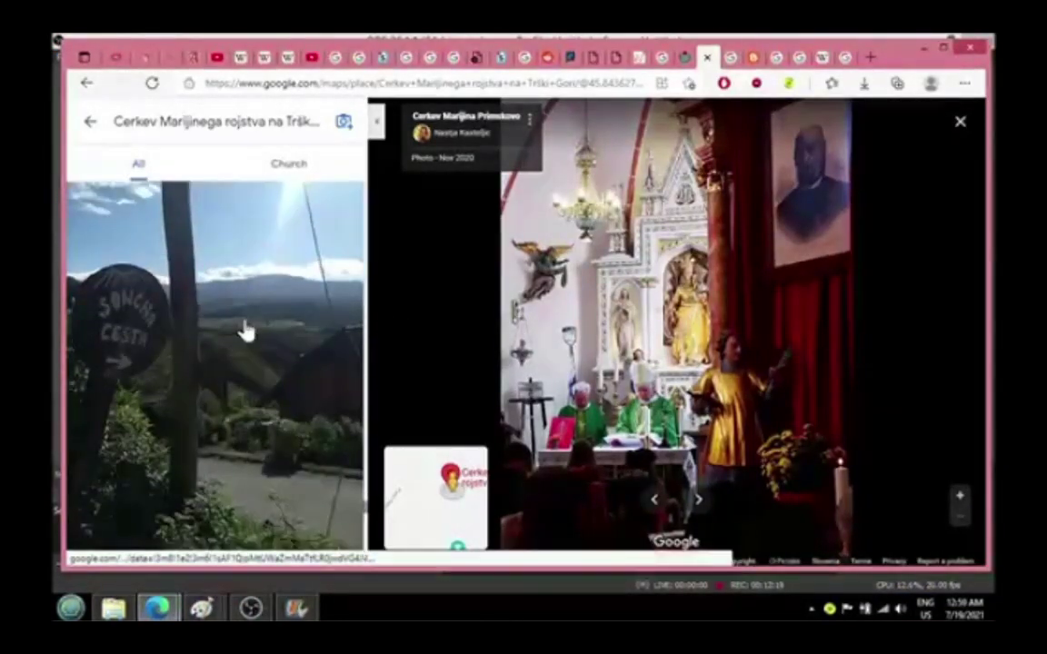
pyautogui.click(200, 392)
pyautogui.scroll(-5, 215, 409)
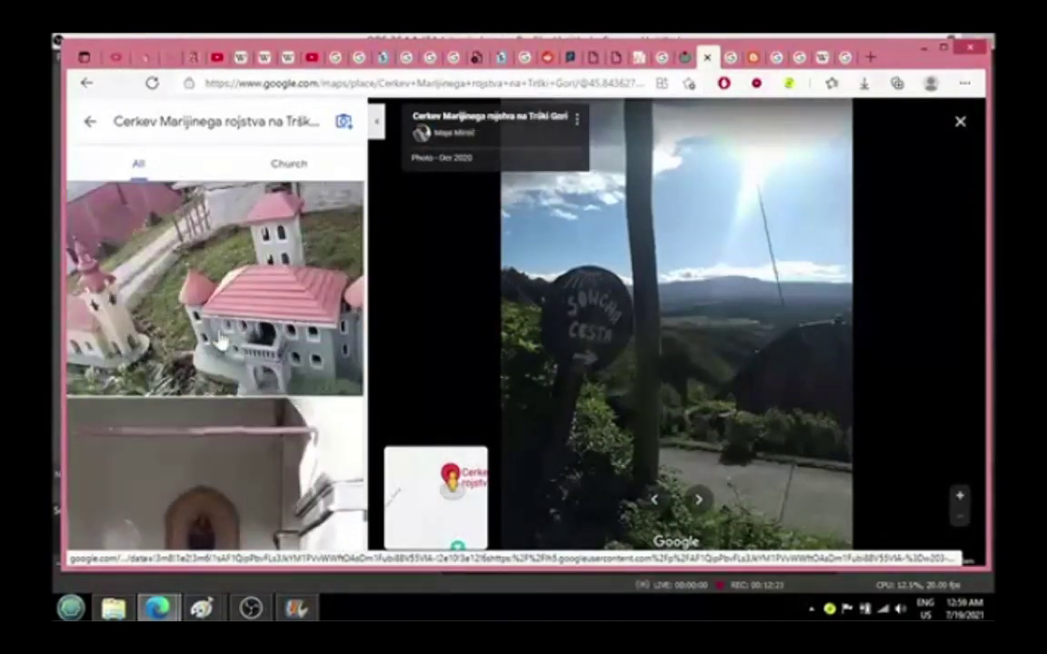
pyautogui.scroll(-3, 220, 355)
pyautogui.scroll(2, 218, 372)
pyautogui.click(216, 363)
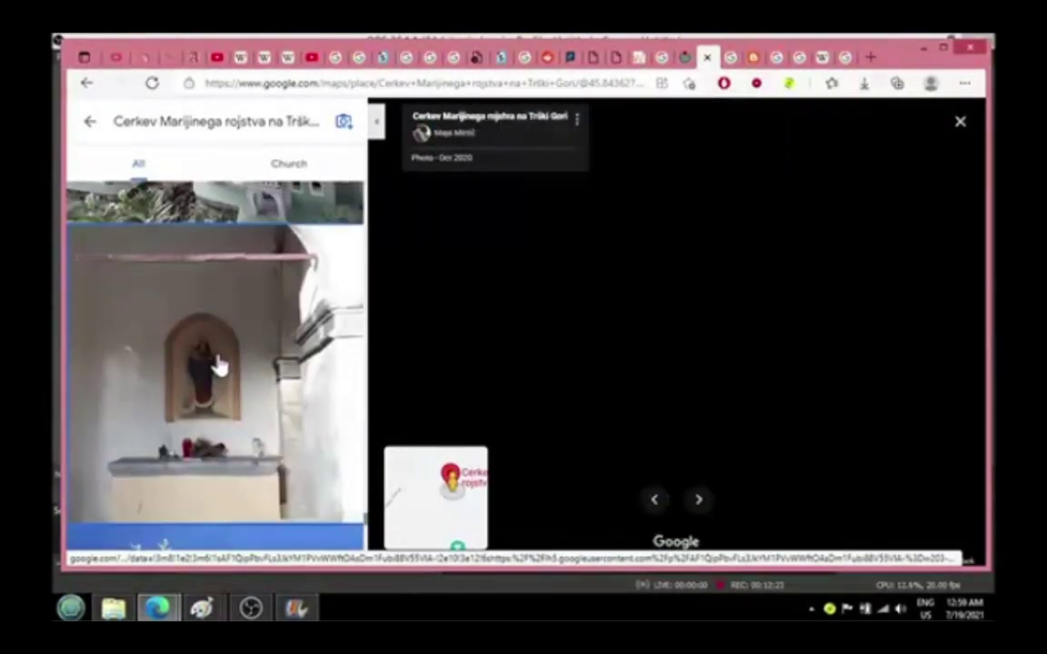
# Switch to Movie Maker and look through the last clips in the storyboard
pyautogui.click(296, 606)
pyautogui.scroll(-1, 799, 354)
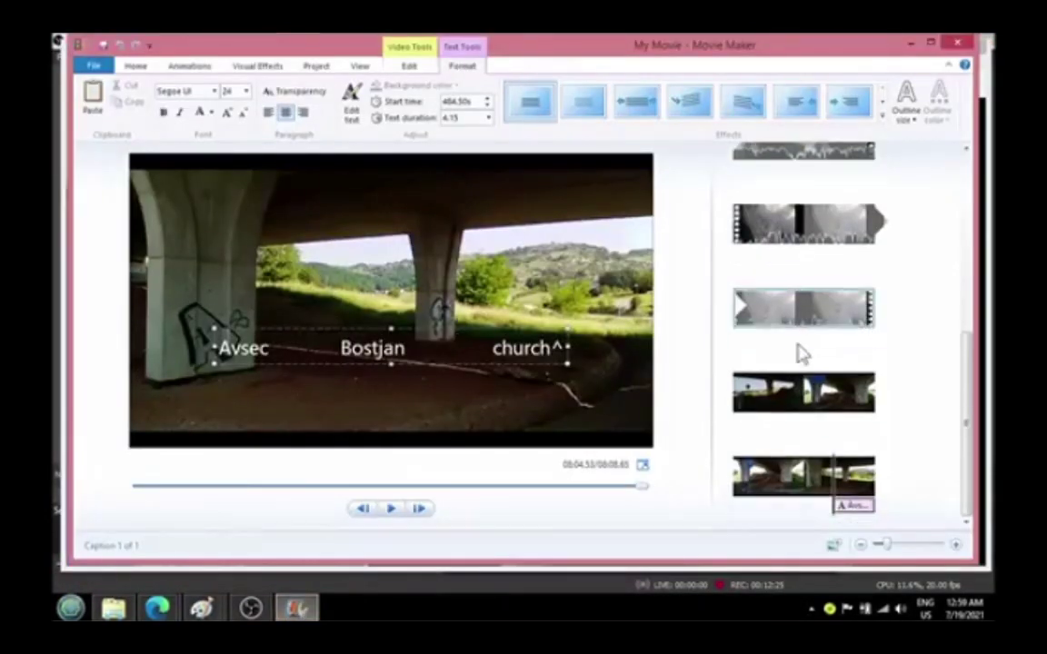